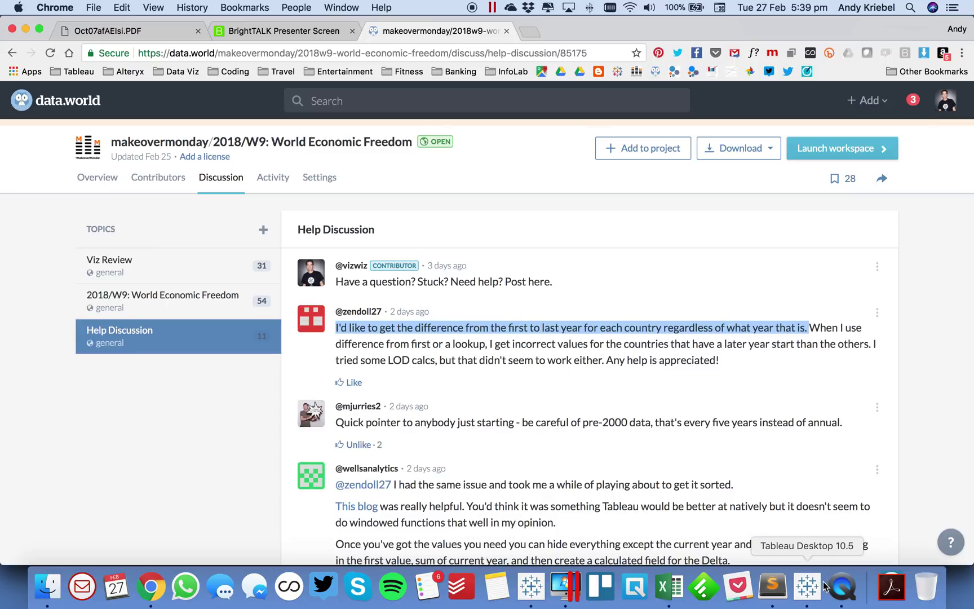
# Step: Switch to Tableau Desktop 10.5 and bring up the connect-to-data options
pyautogui.press('super+Tab')
pyautogui.press('super+Tab')
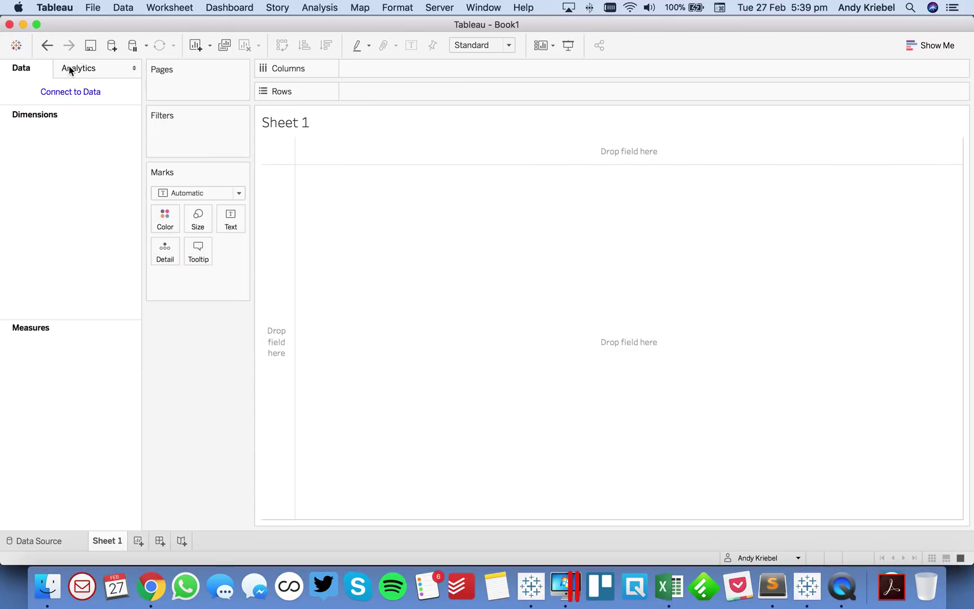
pyautogui.click(73, 94)
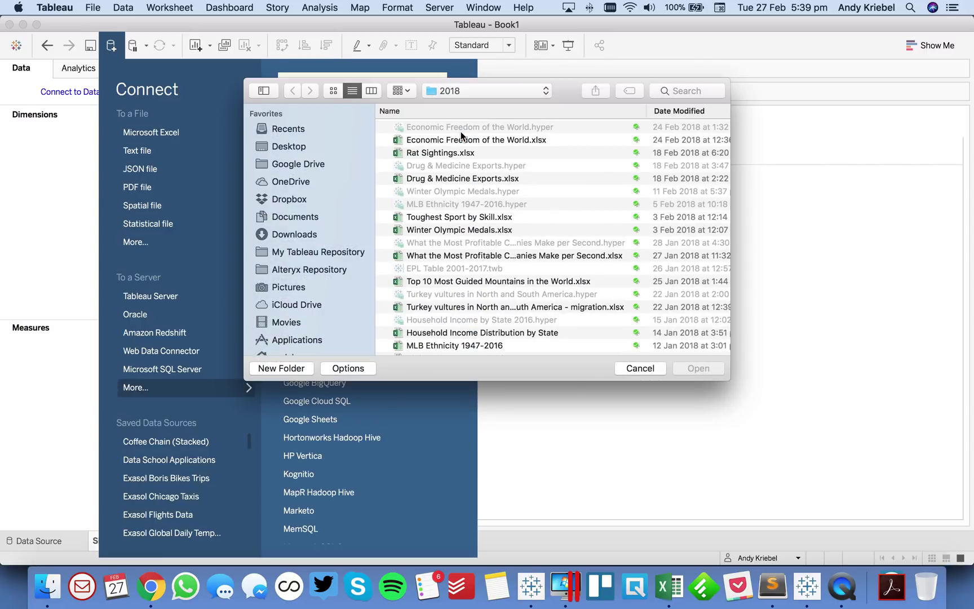
# Step: Connect to Economic Freedom of the World.xlsx and go to Sheet 1
pyautogui.click(456, 144)
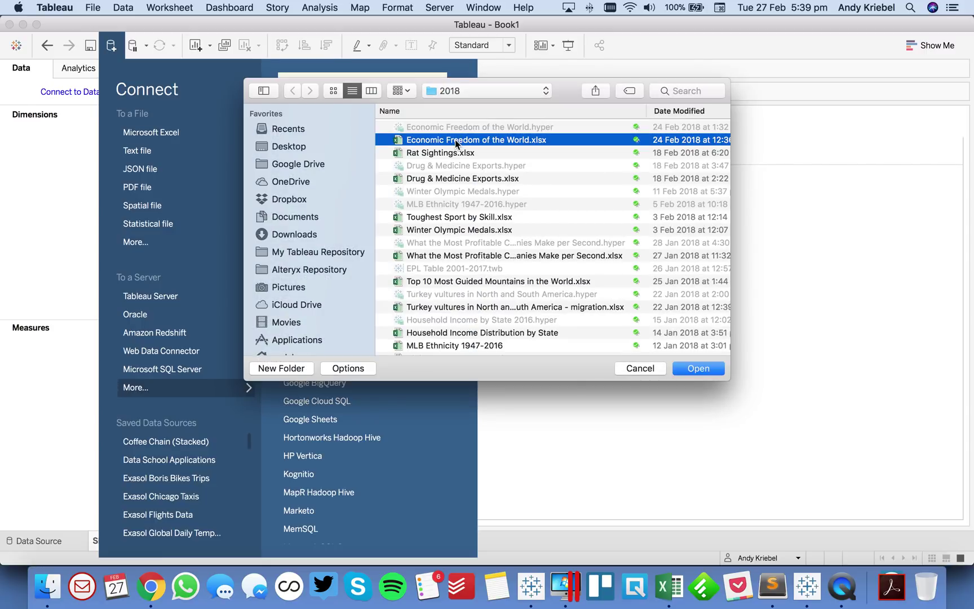
pyautogui.press('Return')
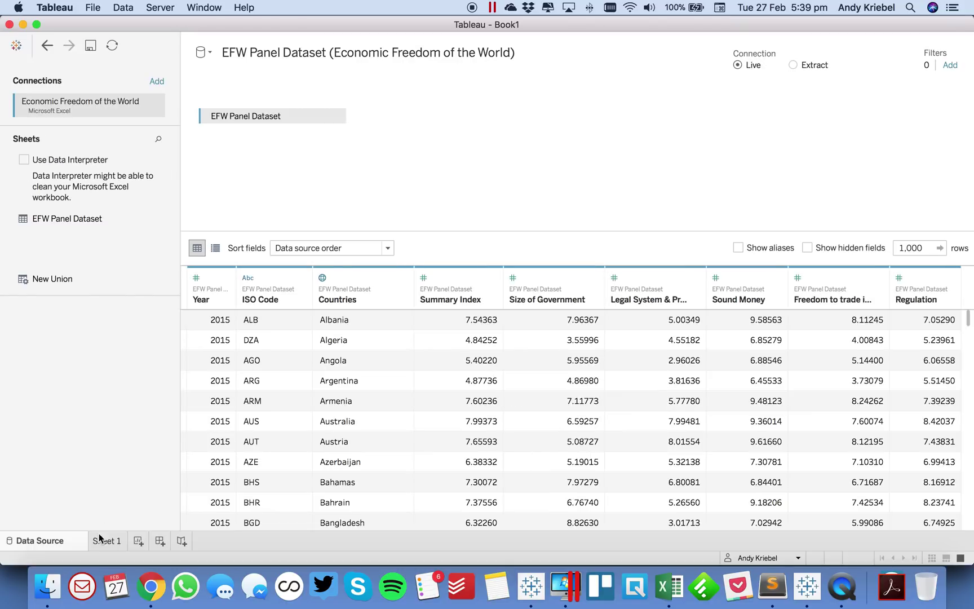
pyautogui.click(106, 543)
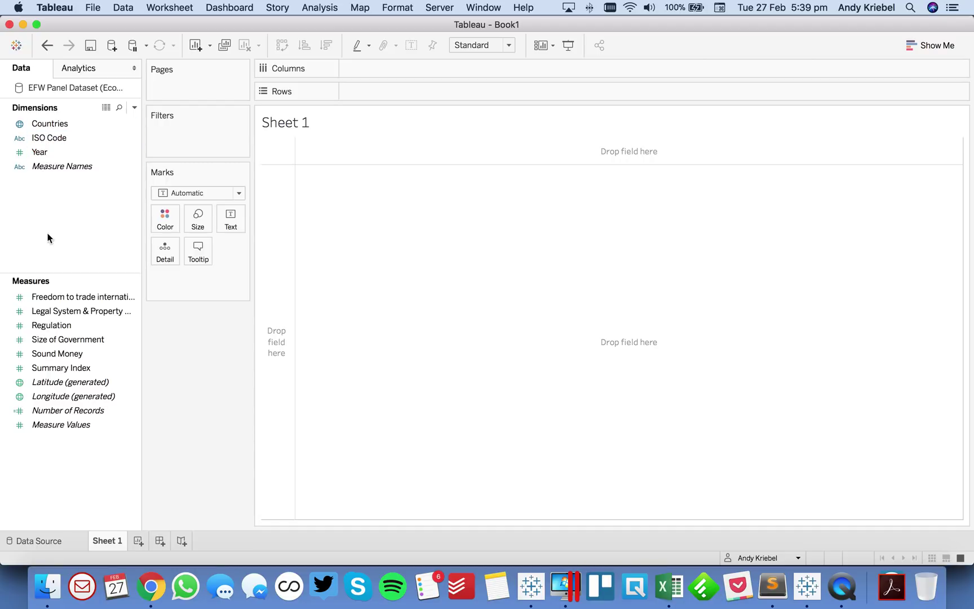
# Step: Convert Year to discrete and place Countries and Year on Rows
pyautogui.rightClick(51, 151)
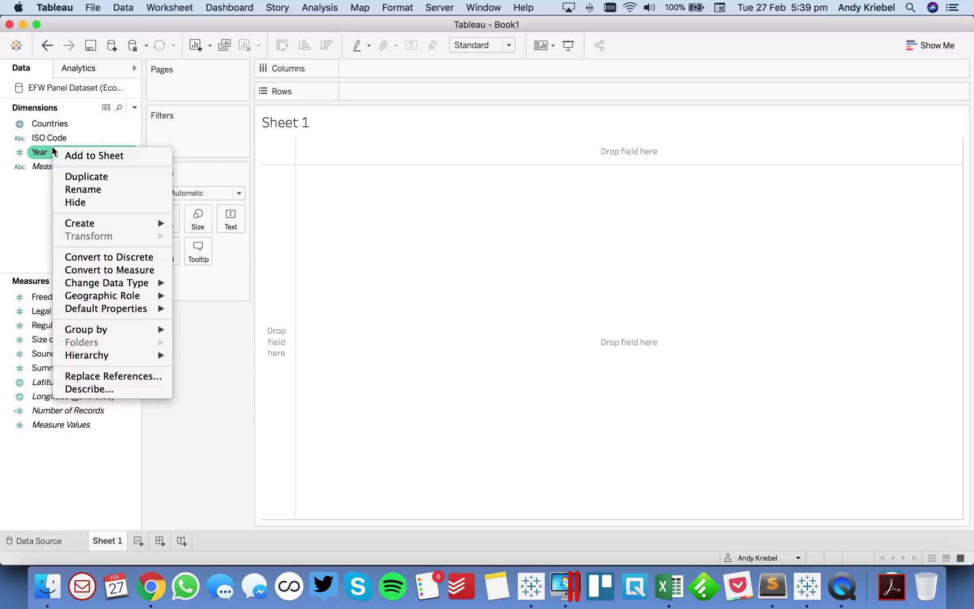
pyautogui.click(89, 255)
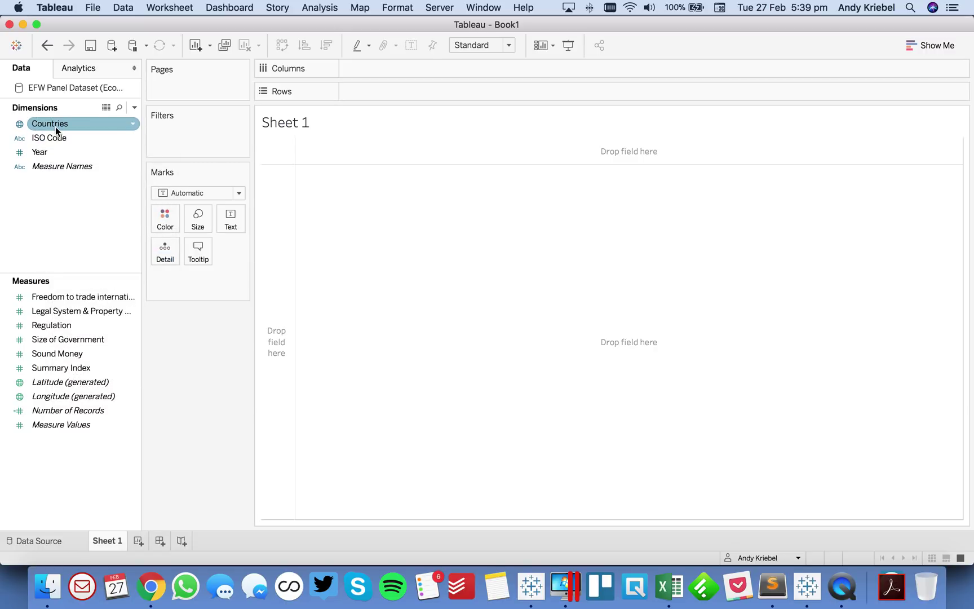
pyautogui.moveTo(56, 126); pyautogui.dragTo(282, 239)
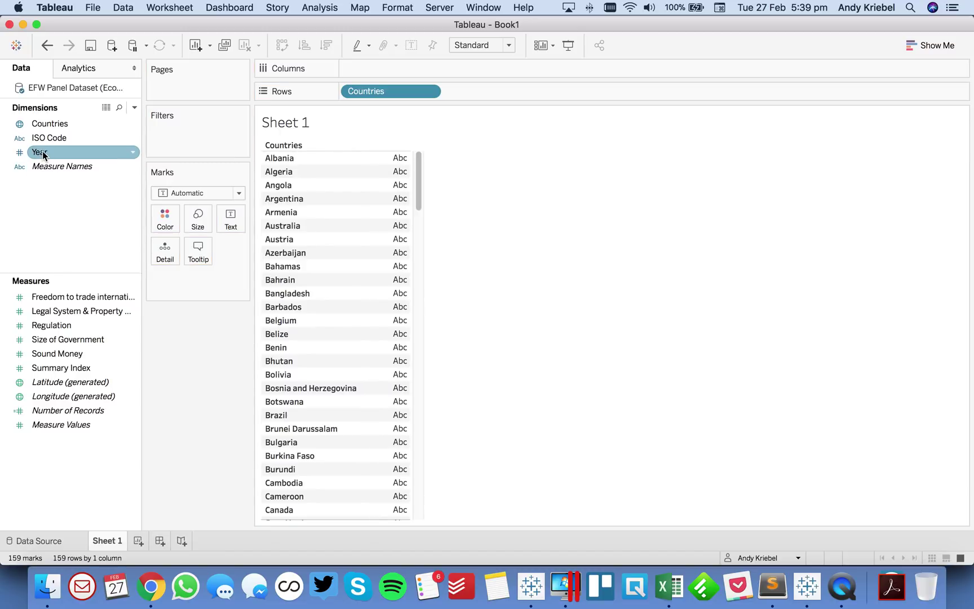
pyautogui.moveTo(43, 151); pyautogui.dragTo(547, 94)
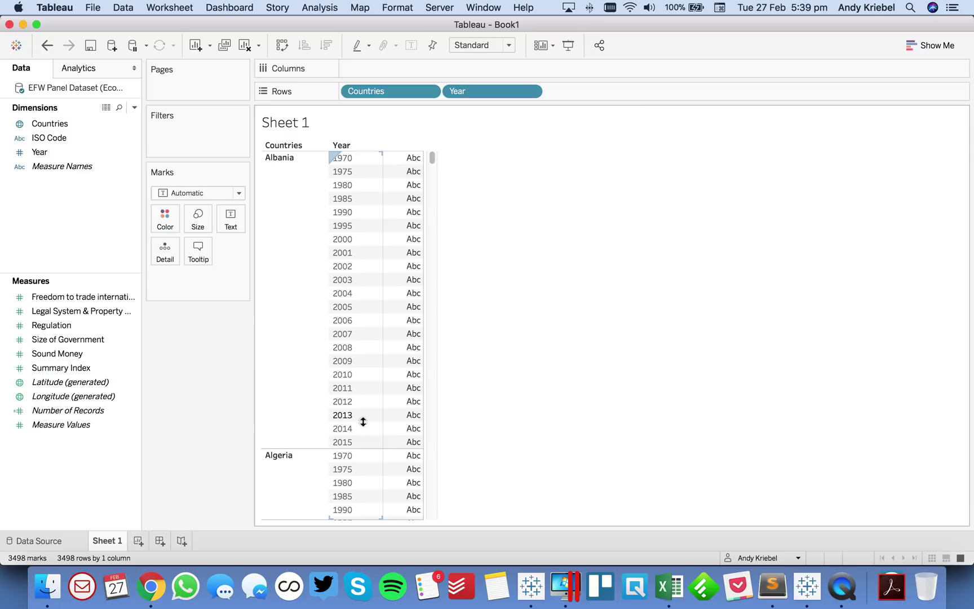
# Step: Show Summary Index values as text in the table and scroll through the results
pyautogui.moveTo(66, 368); pyautogui.dragTo(407, 303)
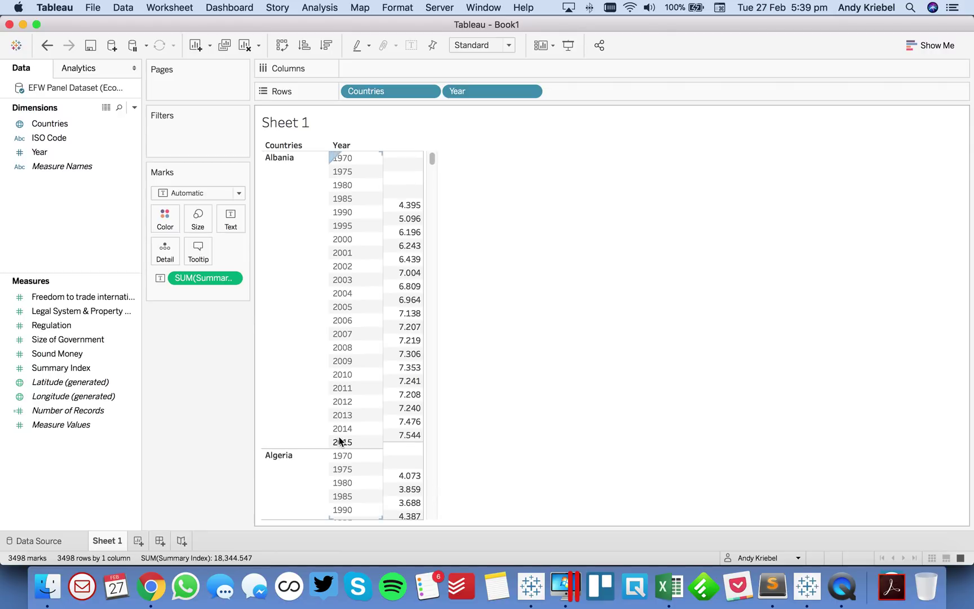
pyautogui.scroll(-5, 339, 441)
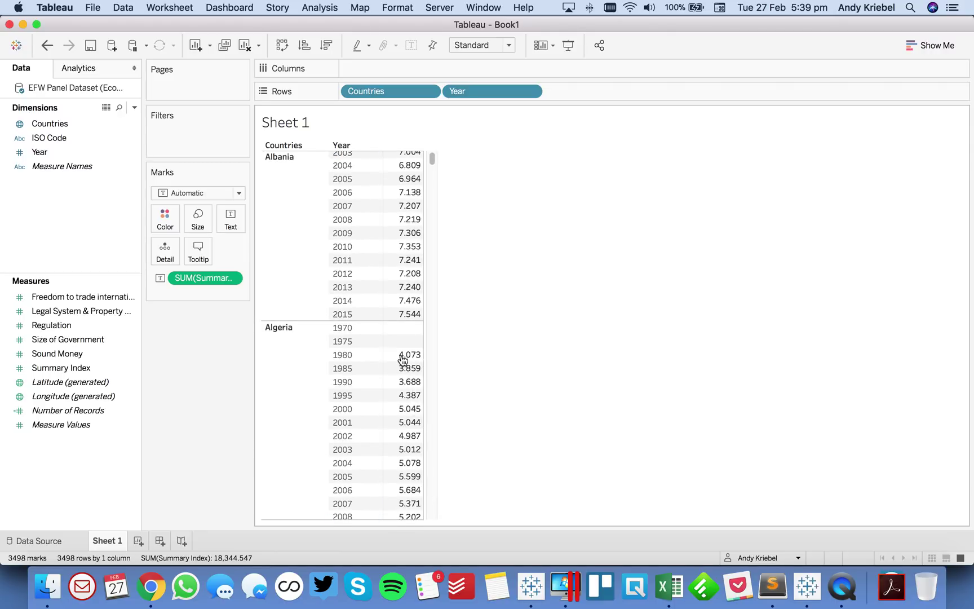
pyautogui.scroll(-6, 400, 361)
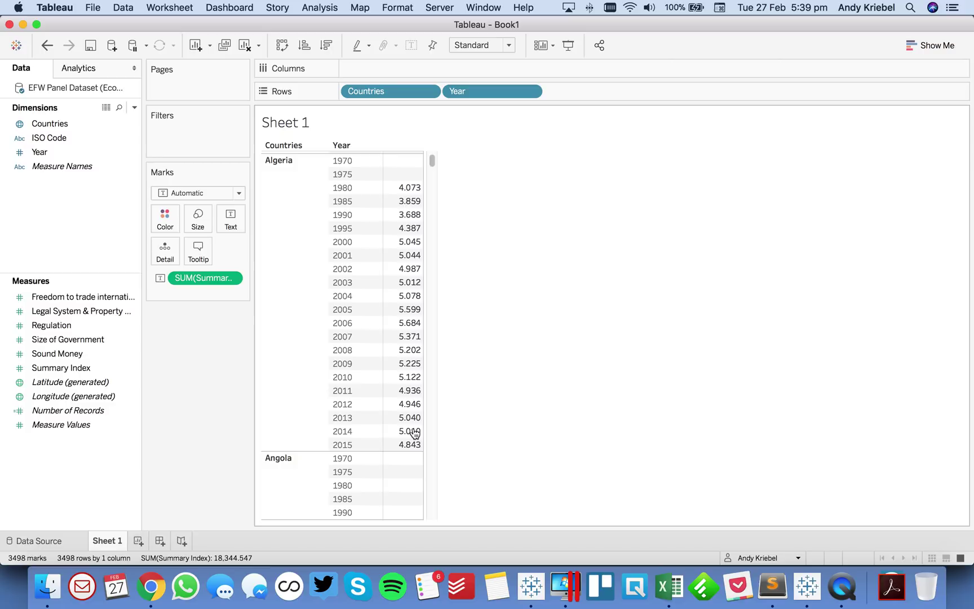
pyautogui.scroll(-6, 414, 434)
pyautogui.scroll(-2, 415, 434)
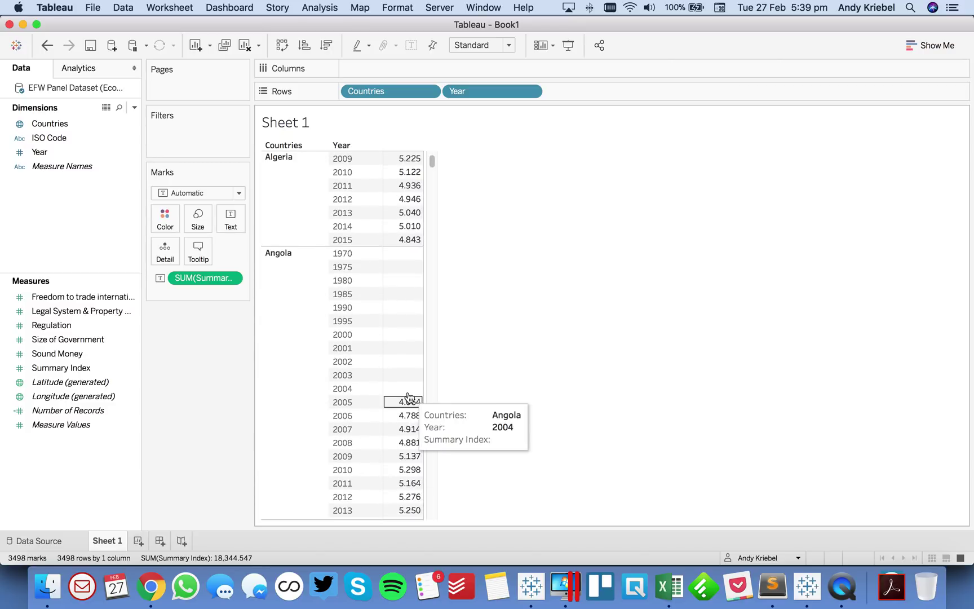
pyautogui.scroll(-8, 407, 401)
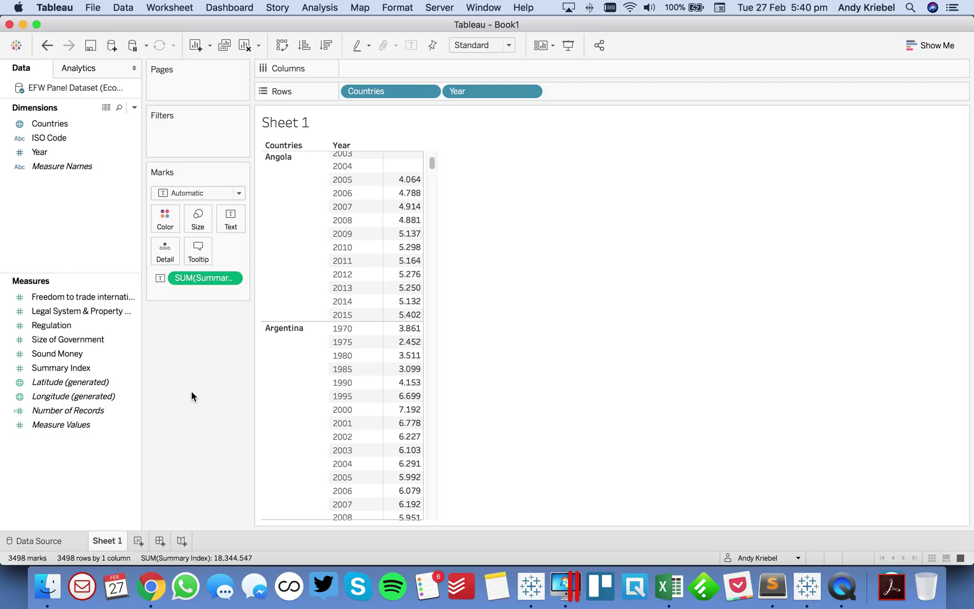
pyautogui.scroll(20, 407, 408)
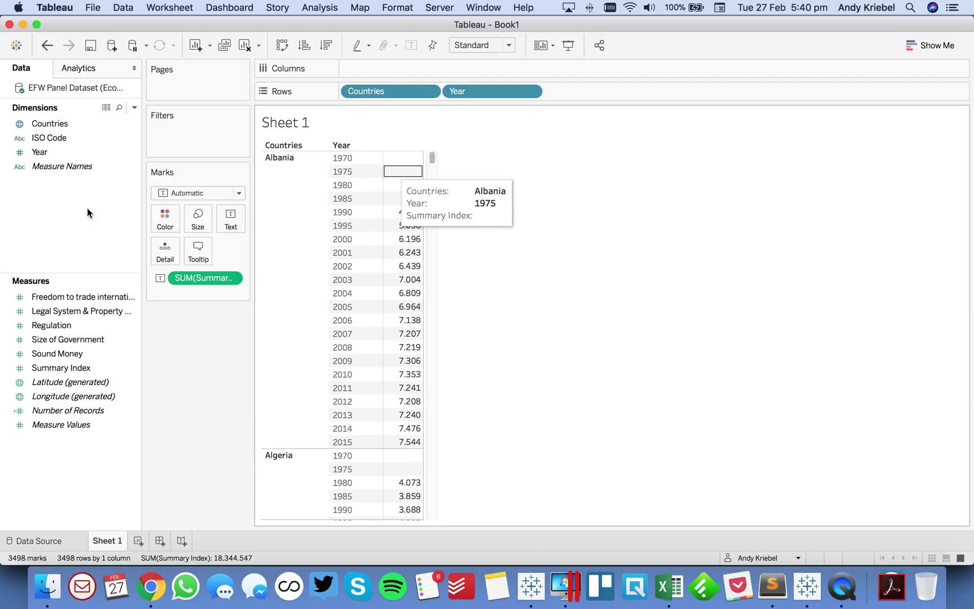
# Step: Create a 'Remove Nulls' calculated field defined as ISNULL([Summary Index])
pyautogui.rightClick(75, 218)
pyautogui.click(90, 223)
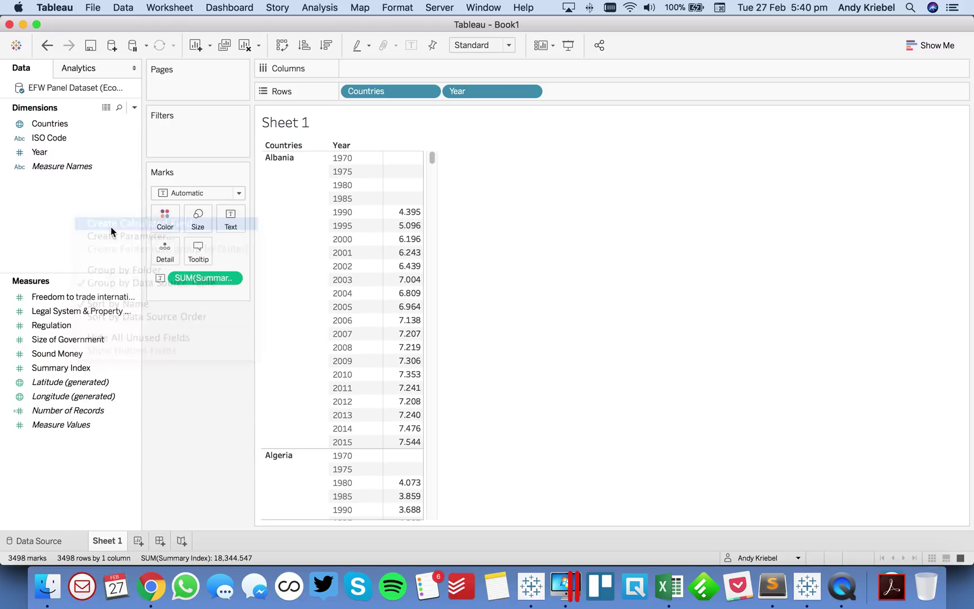
pyautogui.write('Remo')
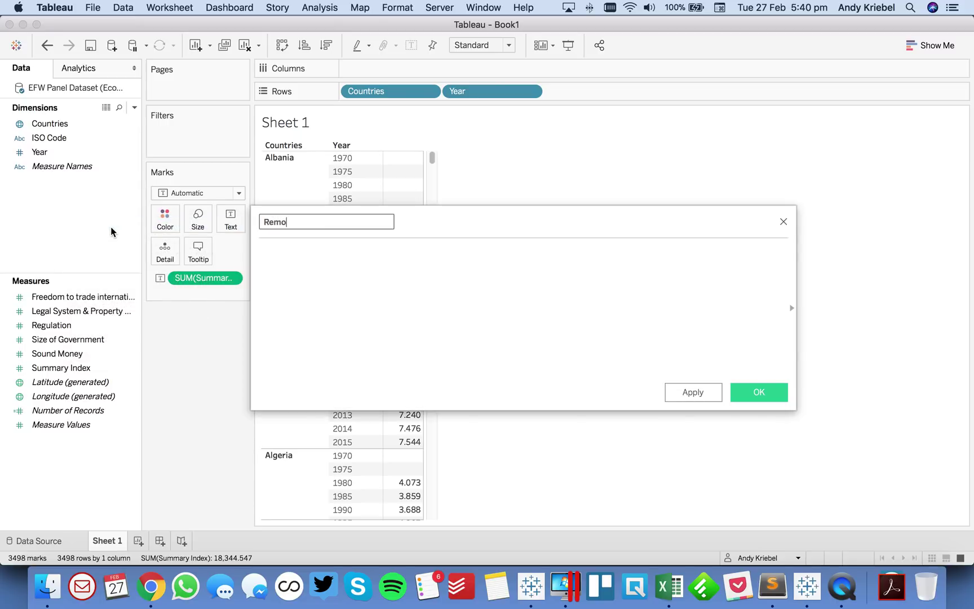
pyautogui.write('ve Nulls')
pyautogui.press('Tab')
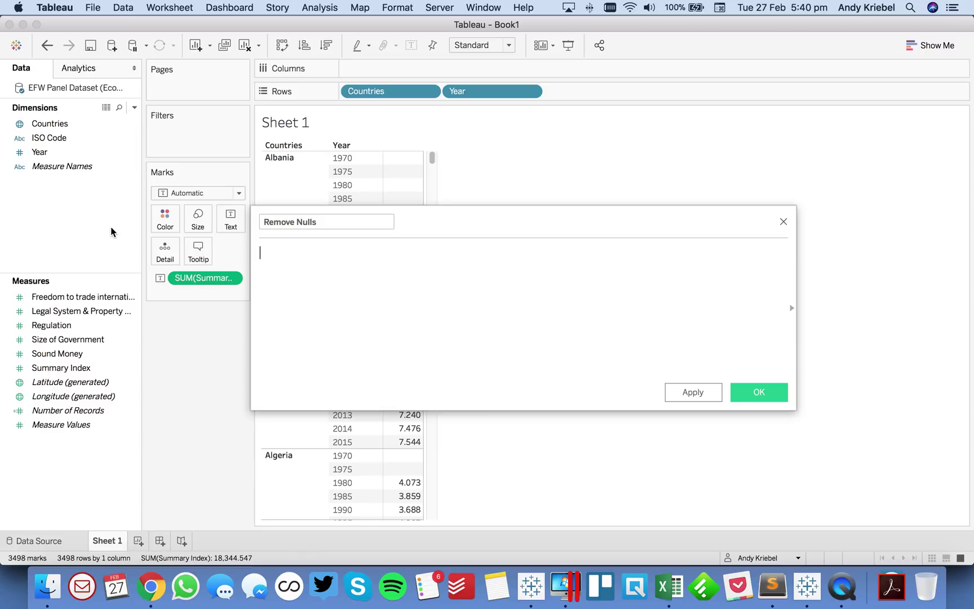
pyautogui.write('IS')
pyautogui.press('Down')
pyautogui.press('Down')
pyautogui.press('Down')
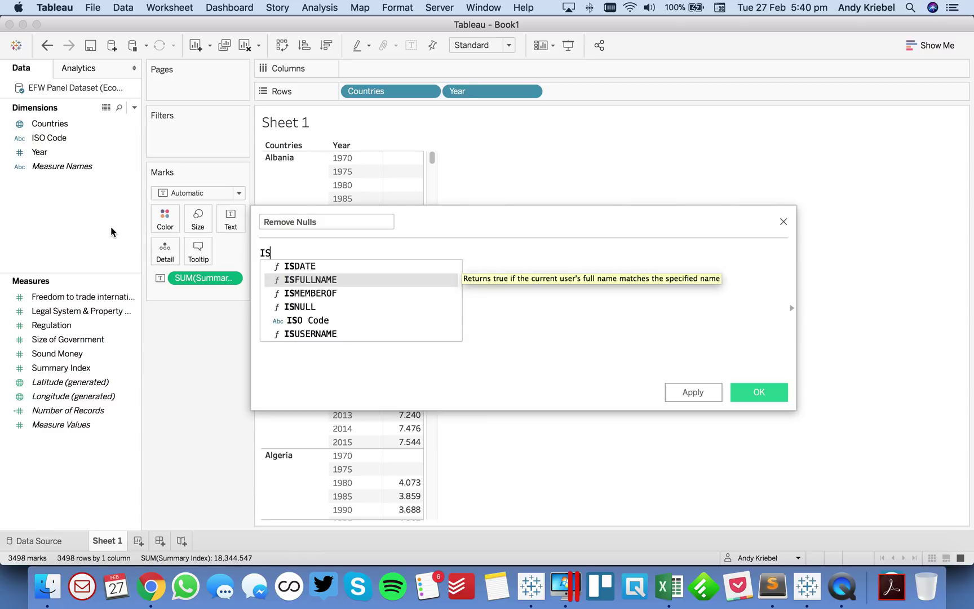
pyautogui.press('Return')
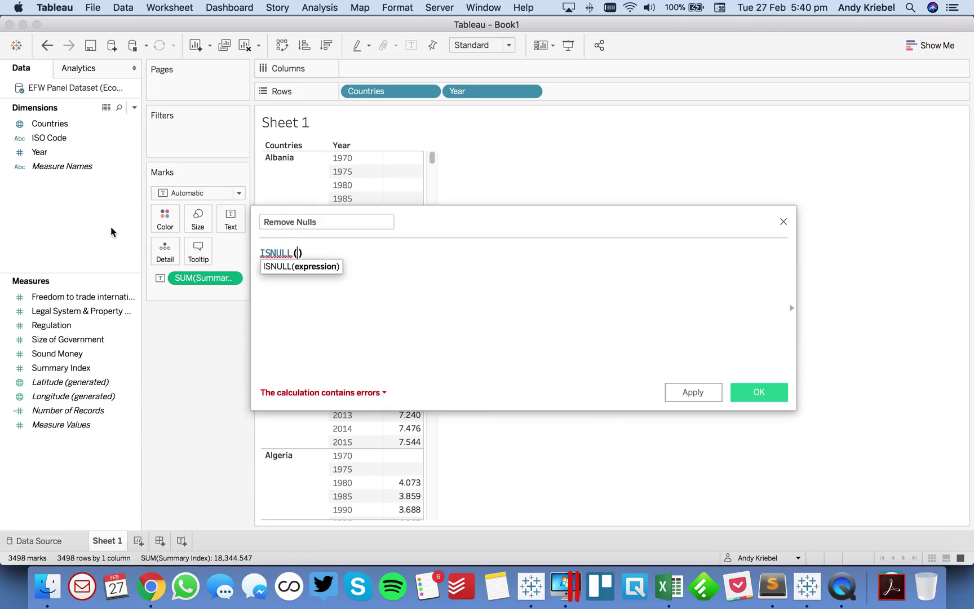
pyautogui.click(56, 370)
pyautogui.moveTo(55, 371); pyautogui.dragTo(297, 254)
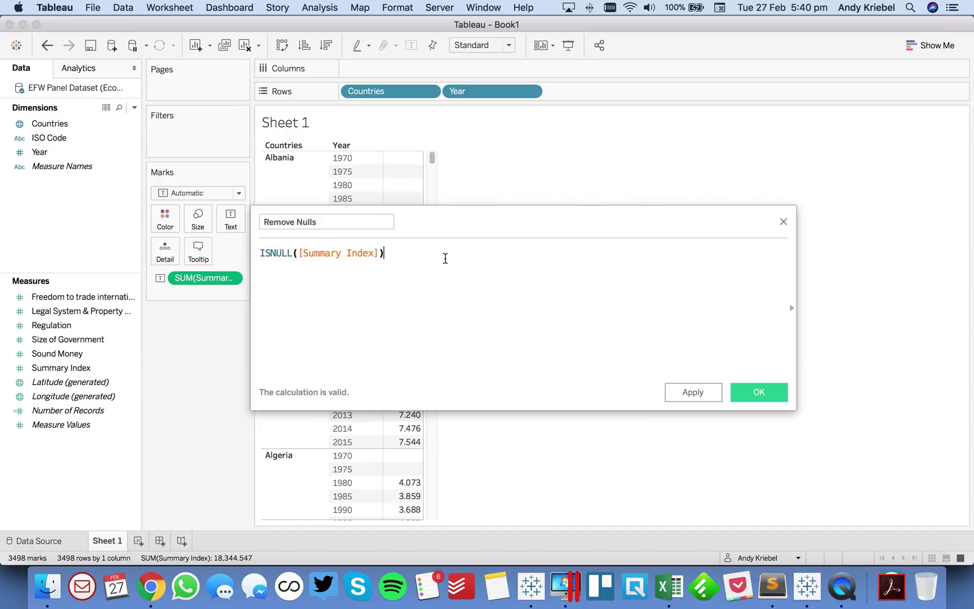
pyautogui.click(759, 392)
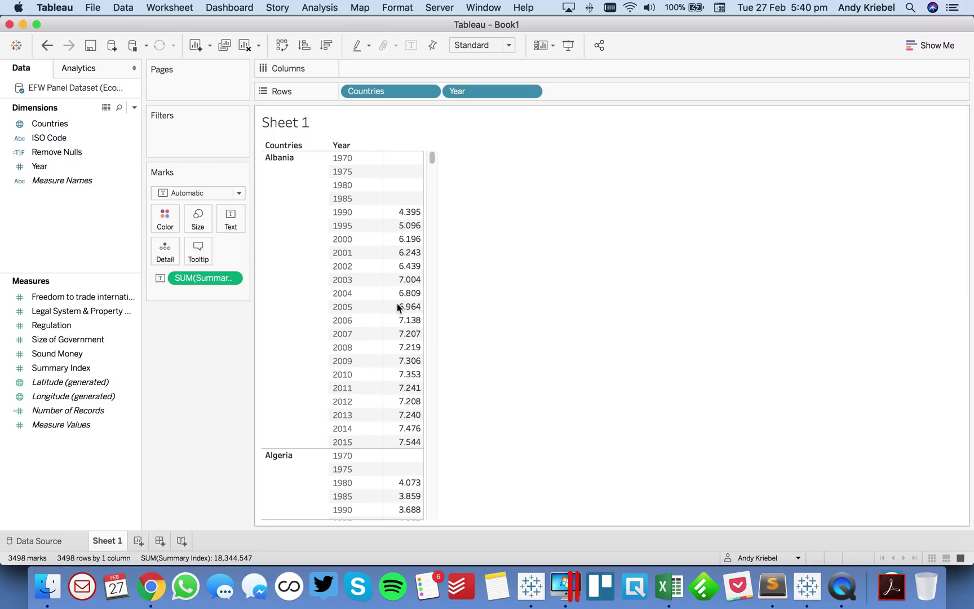
# Step: Add Remove Nulls to Rows, then filter on it keeping only False
pyautogui.moveTo(53, 152); pyautogui.dragTo(629, 95)
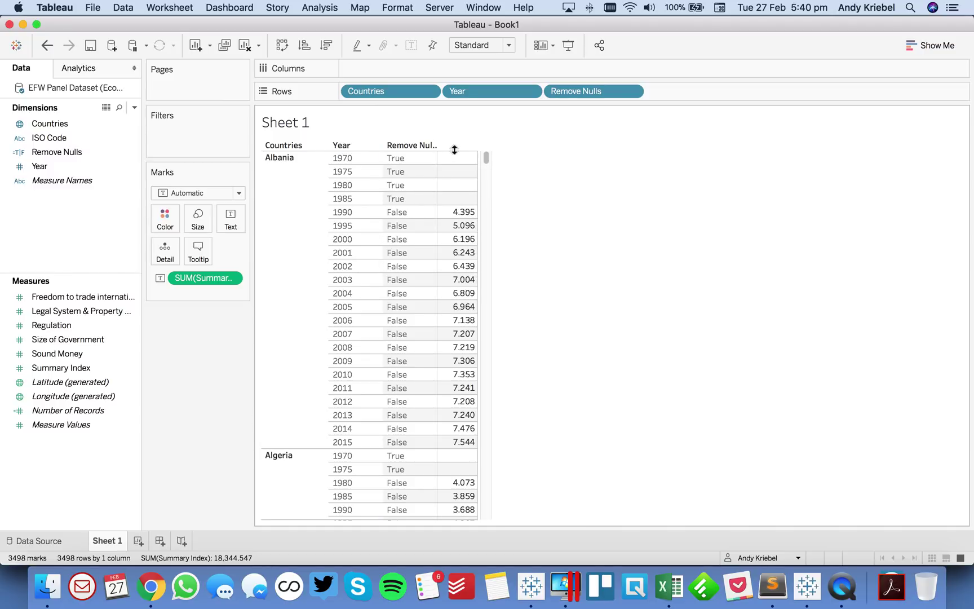
pyautogui.click(406, 158)
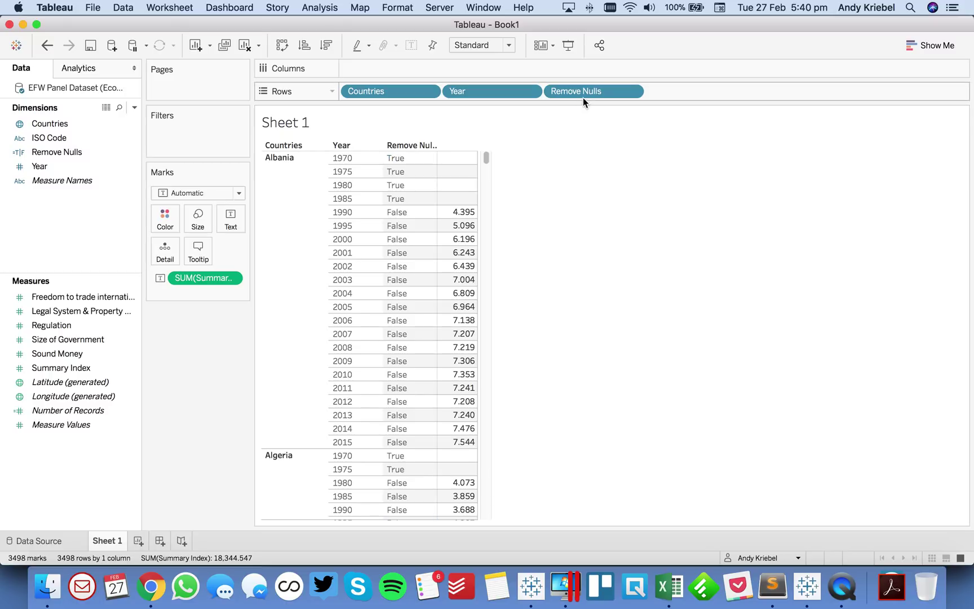
pyautogui.moveTo(592, 94); pyautogui.dragTo(188, 129)
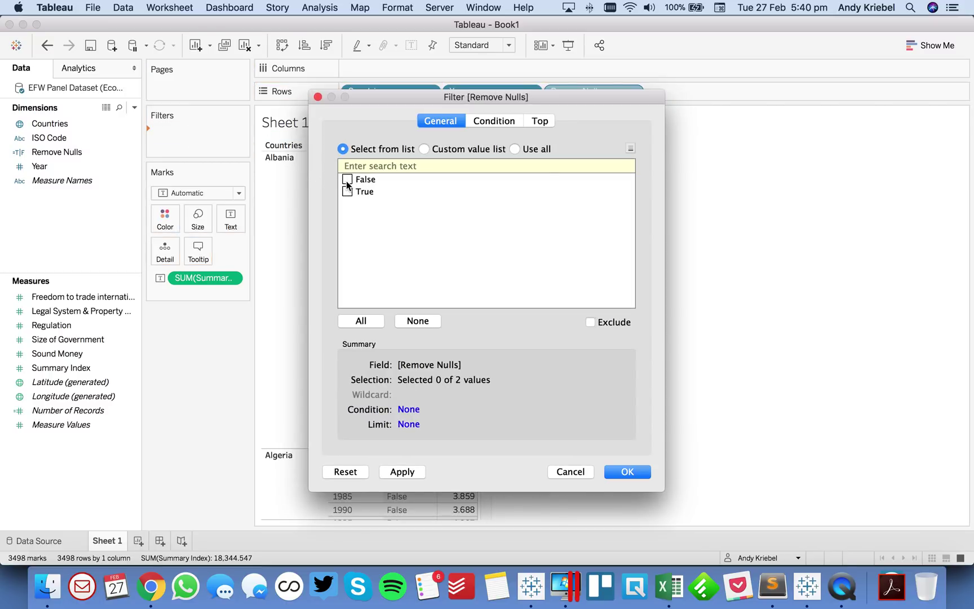
pyautogui.click(631, 473)
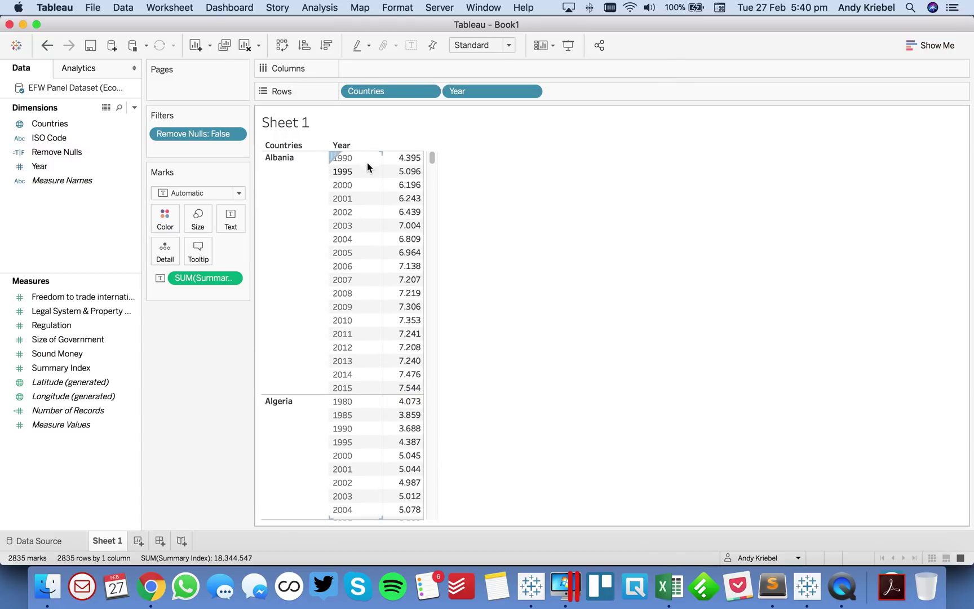
pyautogui.moveTo(389, 163)
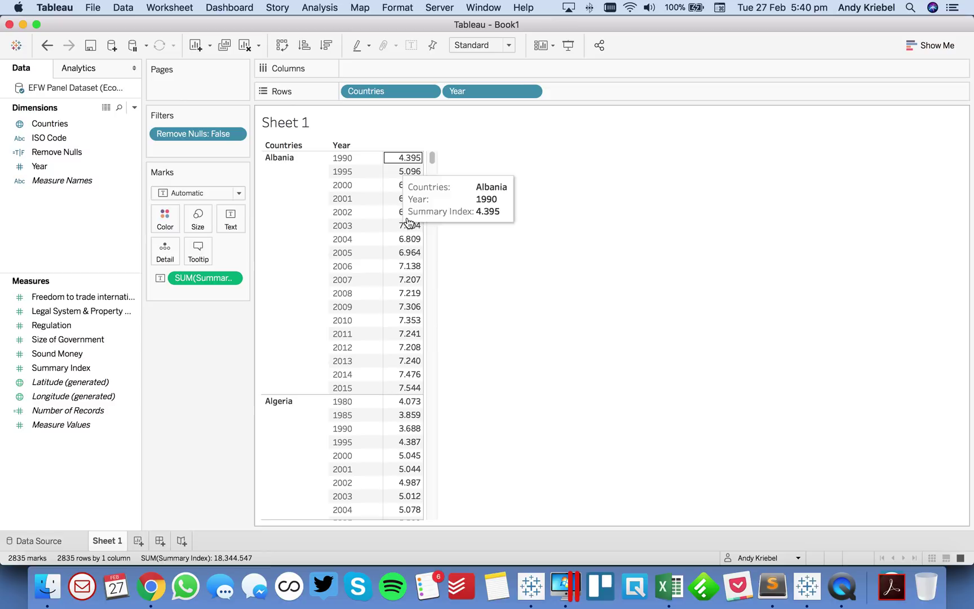
pyautogui.moveTo(410, 461)
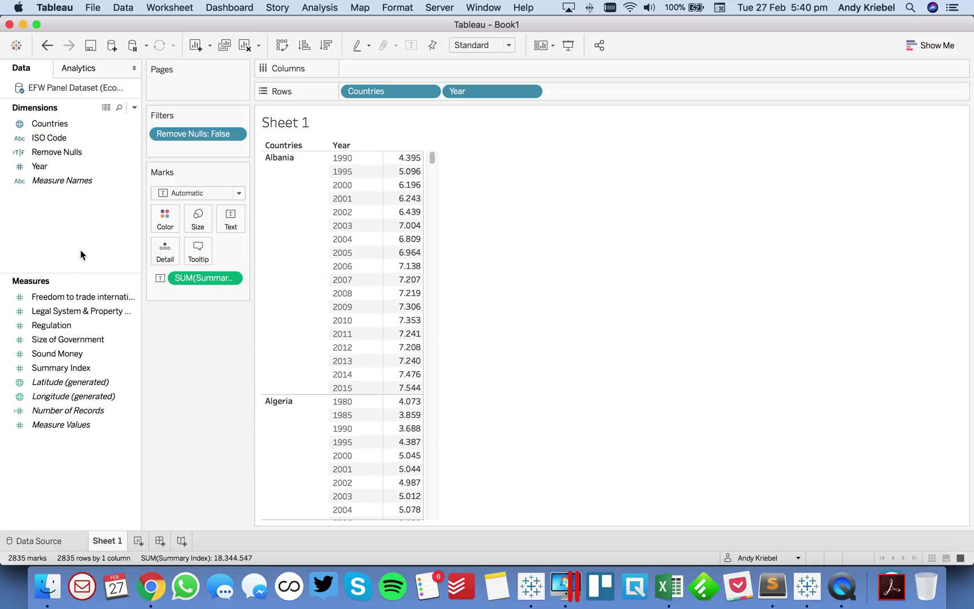
pyautogui.click(404, 160)
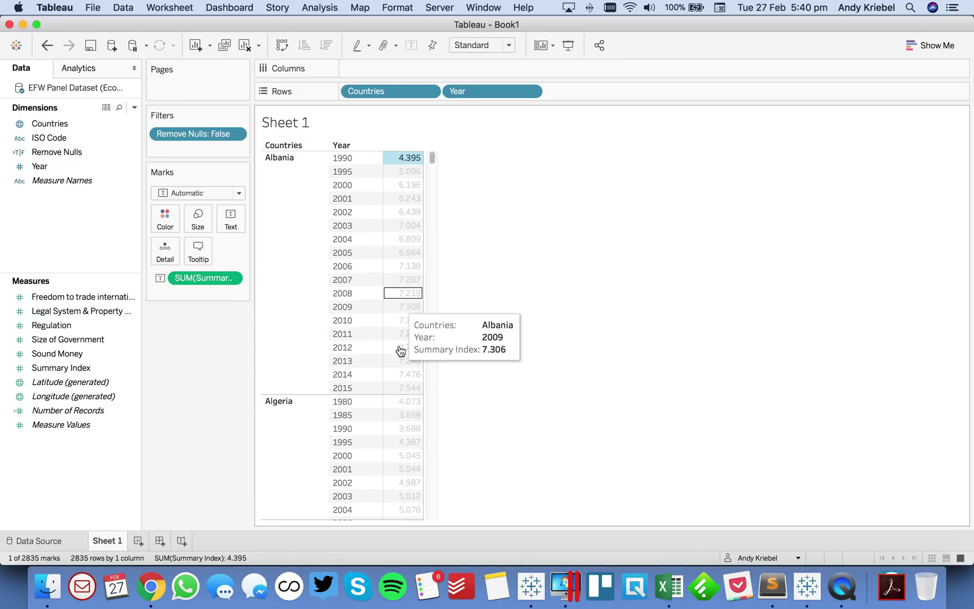
pyautogui.keyDown('super'); pyautogui.click(405, 388); pyautogui.keyUp('super')
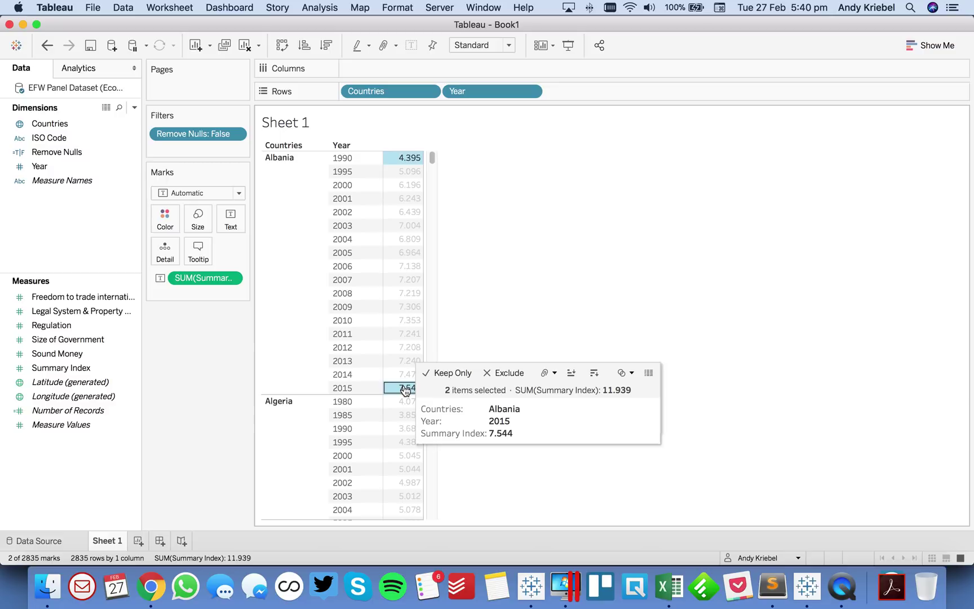
pyautogui.scroll(-1, 404, 283)
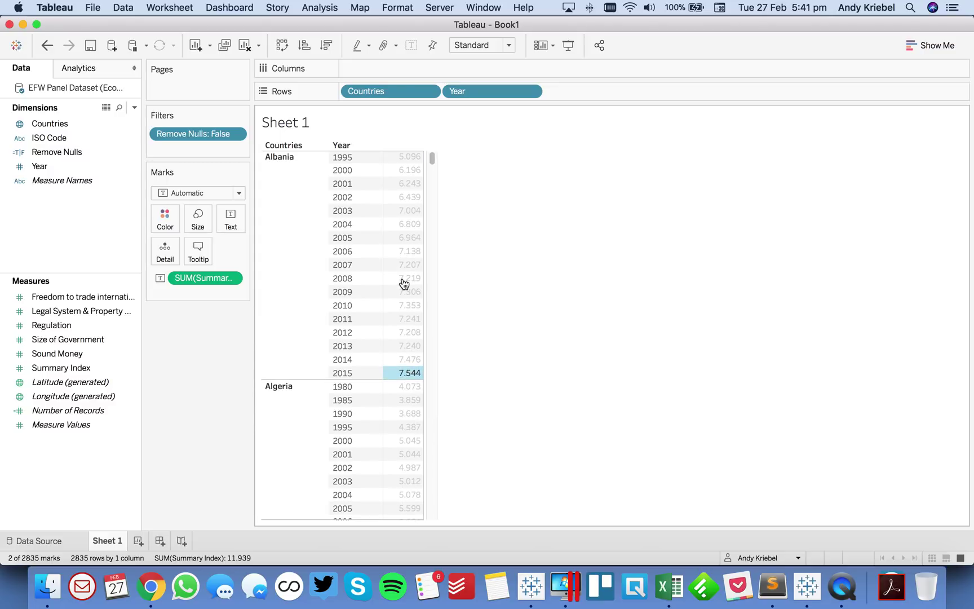
pyautogui.scroll(-10, 404, 283)
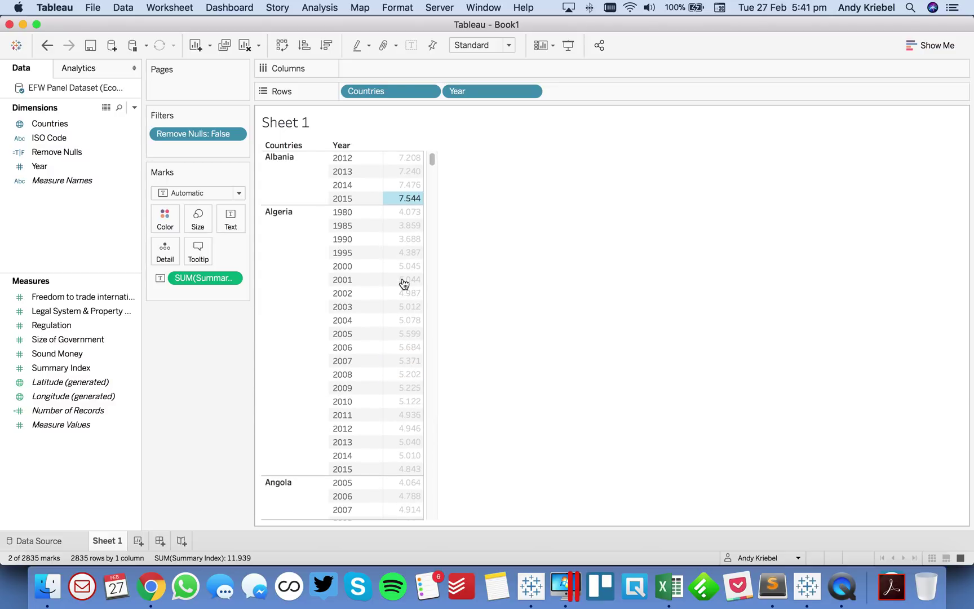
pyautogui.click(407, 213)
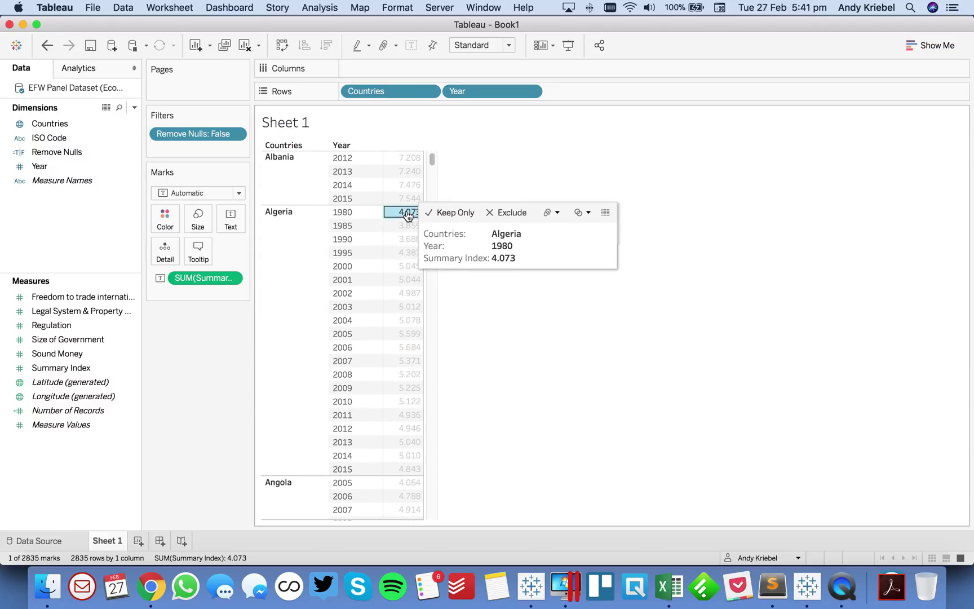
pyautogui.keyDown('super'); pyautogui.click(404, 470); pyautogui.keyUp('super')
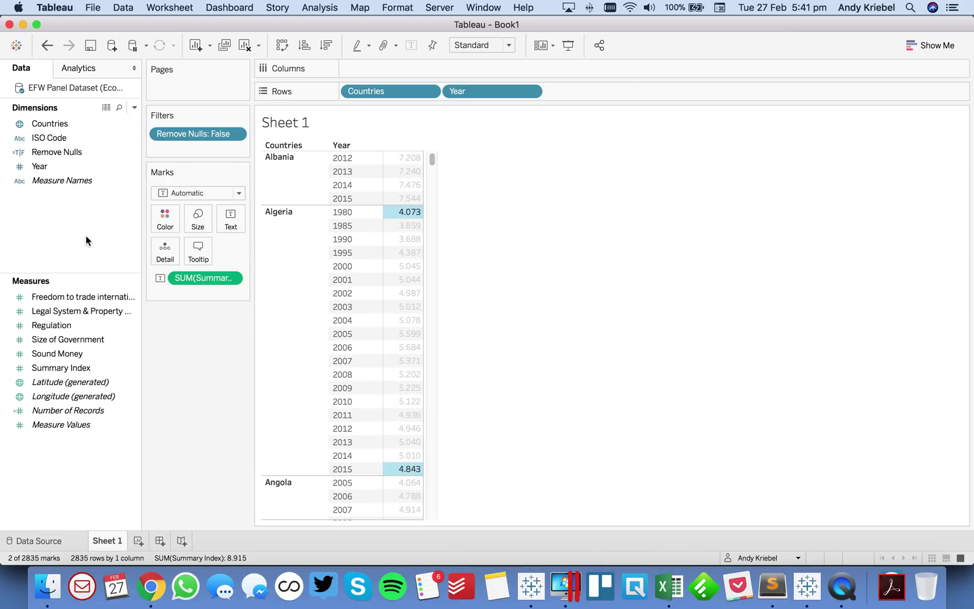
pyautogui.click(425, 209)
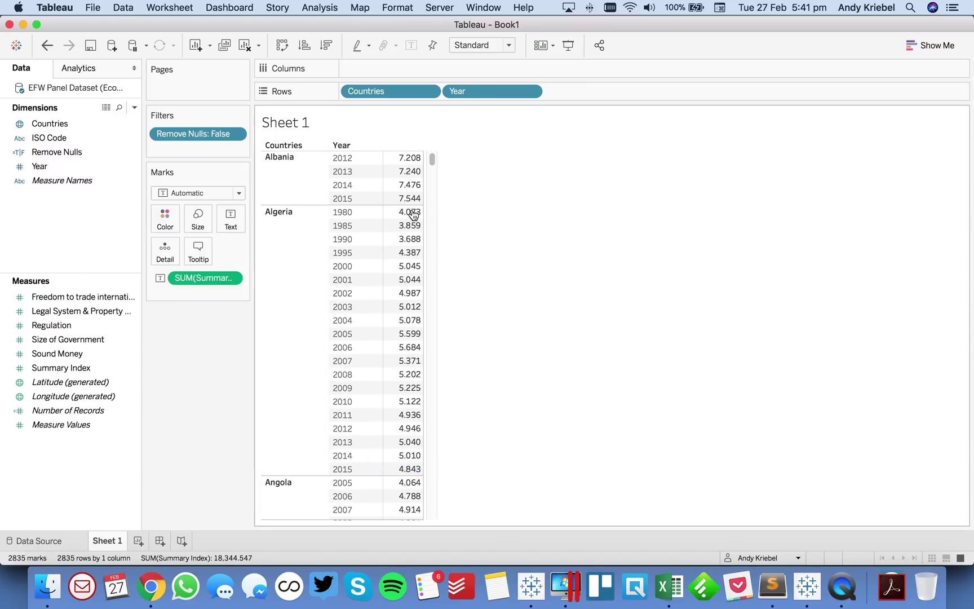
# Step: Start a new calculated field named First Year Index
pyautogui.click(134, 107)
pyautogui.click(128, 120)
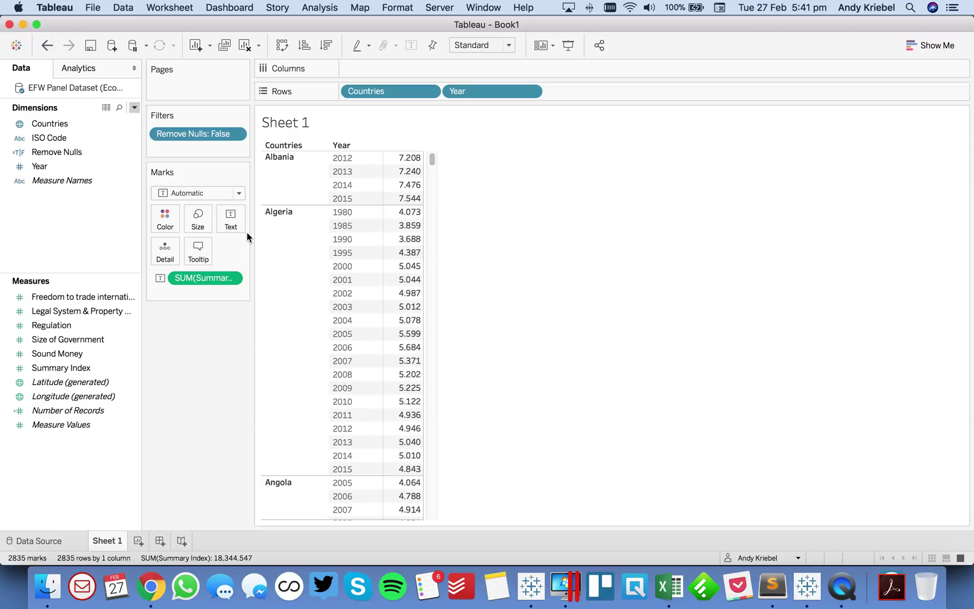
pyautogui.write('Firs')
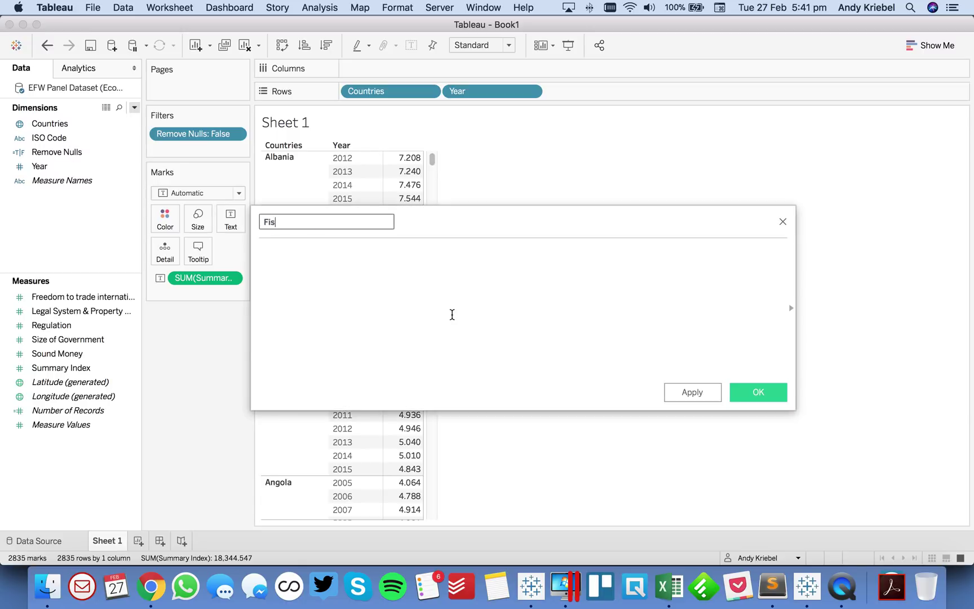
pyautogui.write('t Year Index')
pyautogui.click(452, 314)
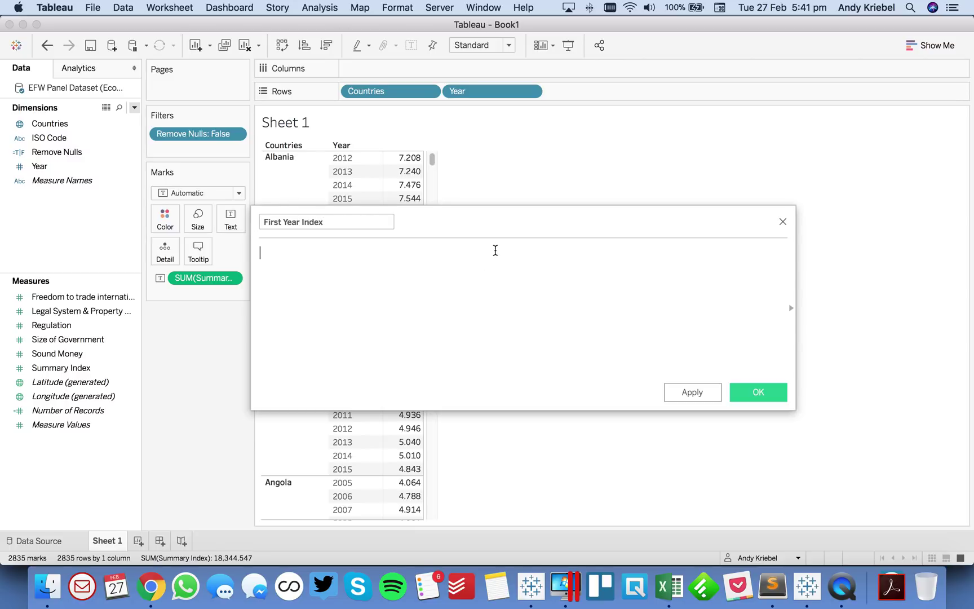
pyautogui.moveTo(495, 220); pyautogui.dragTo(474, 308)
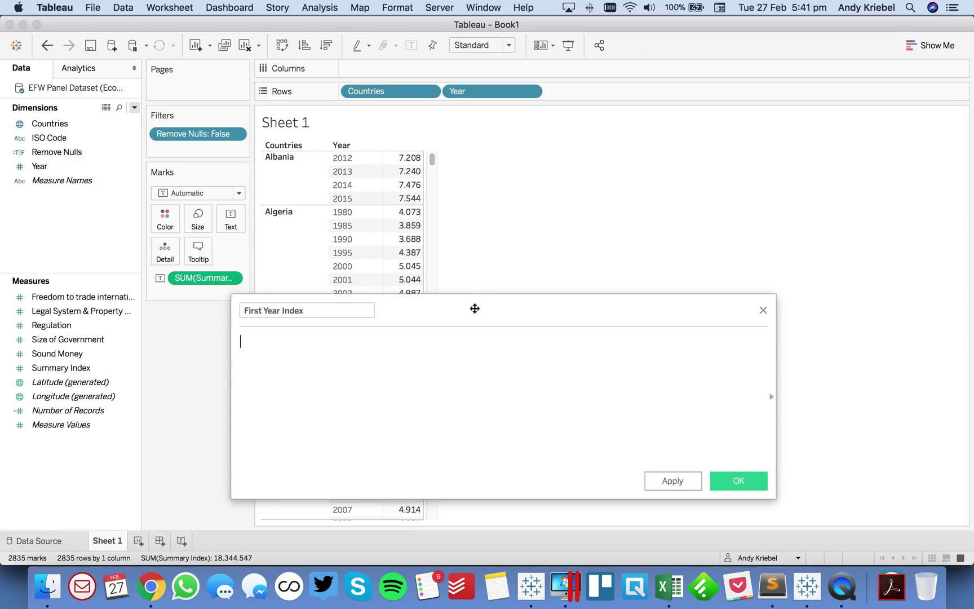
# Step: Enter the condition IF [Year] = { FIXED [Countries] : MIN([Year]) }
pyautogui.write('IF')
pyautogui.moveTo(470, 90); pyautogui.dragTo(313, 339)
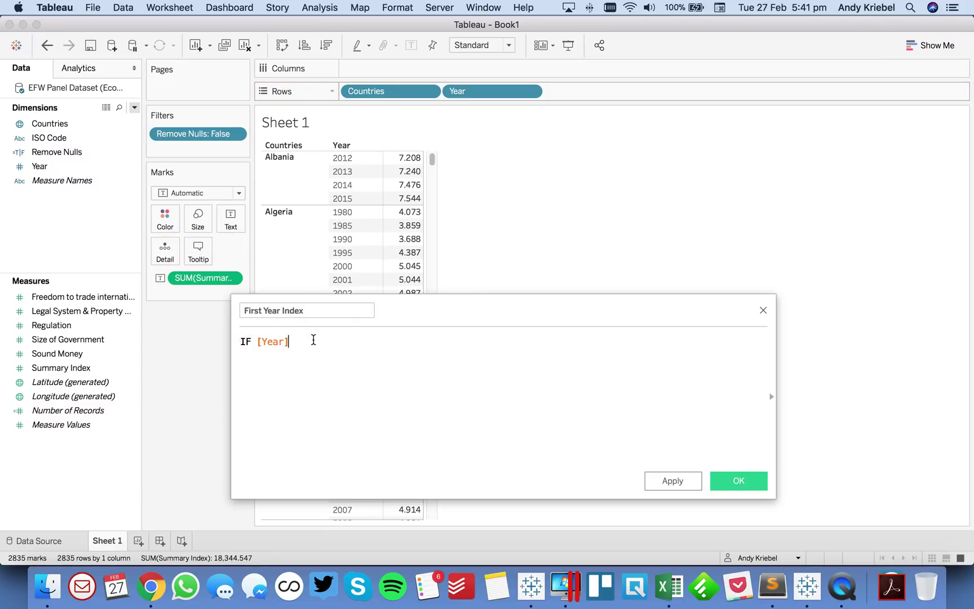
pyautogui.write('= {')
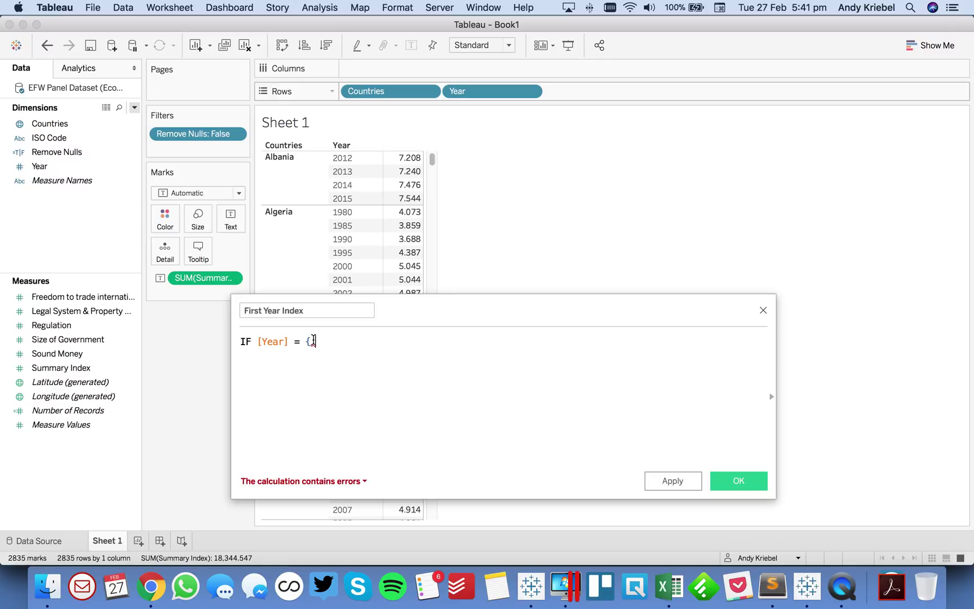
pyautogui.write('FIX')
pyautogui.press('Return')
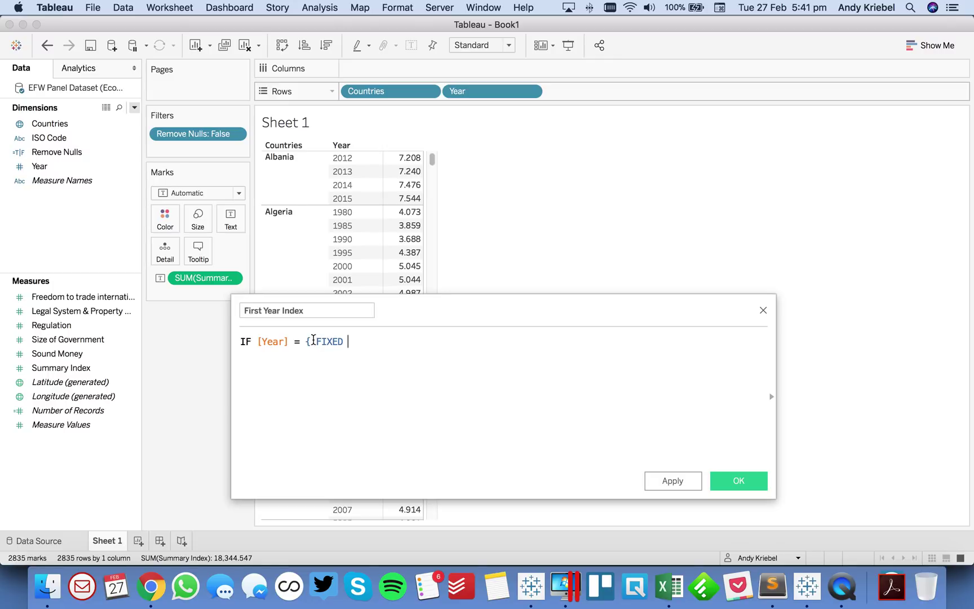
pyautogui.write('Coun')
pyautogui.press('Down')
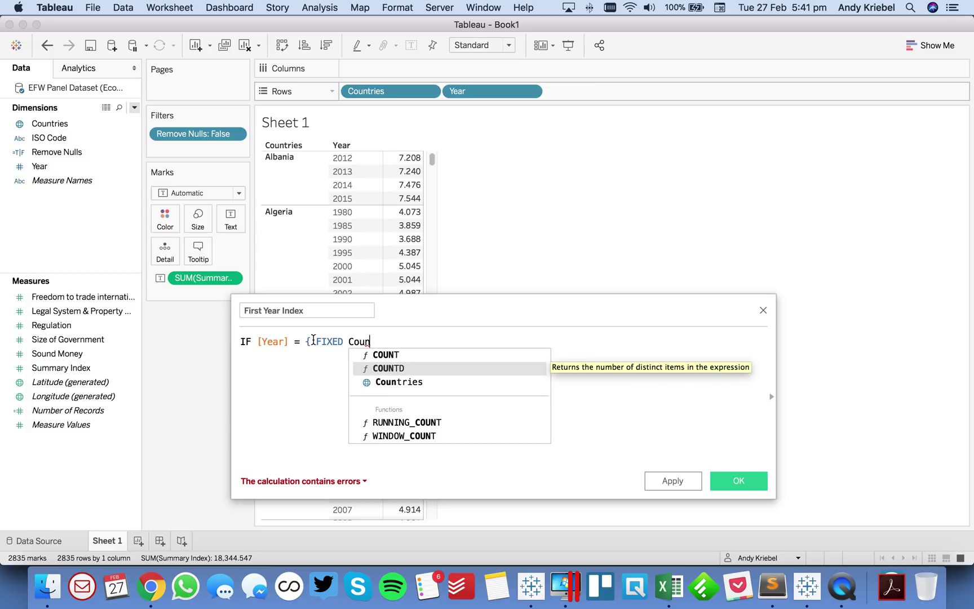
pyautogui.press('Down')
pyautogui.press('Return')
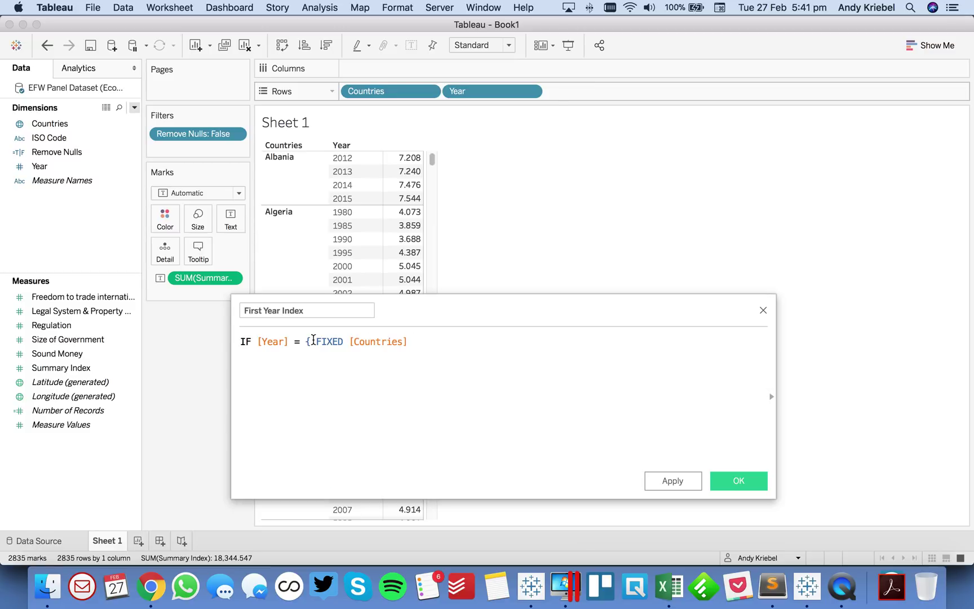
pyautogui.write(': MIN(Yea')
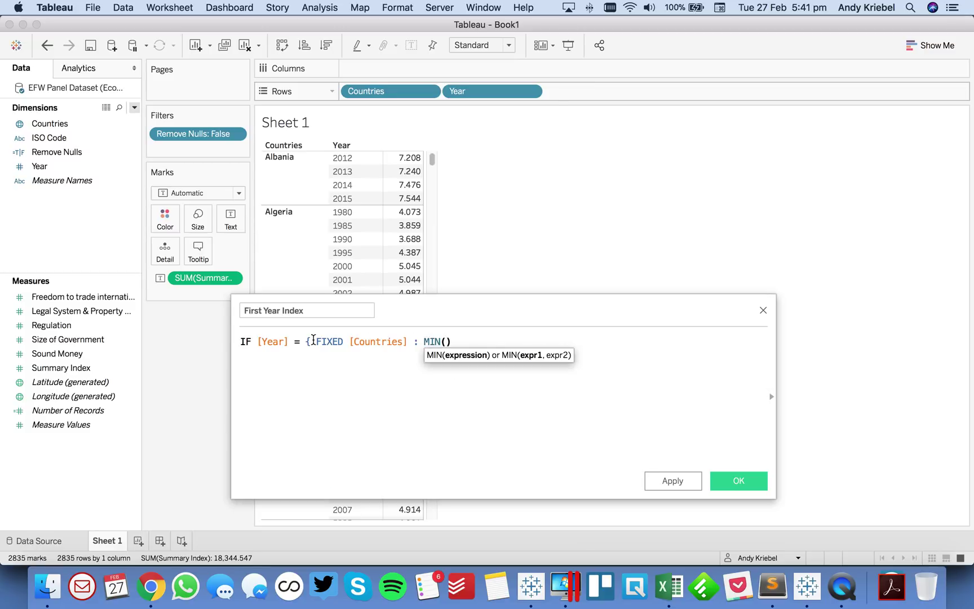
pyautogui.press('Return')
pyautogui.write(') }')
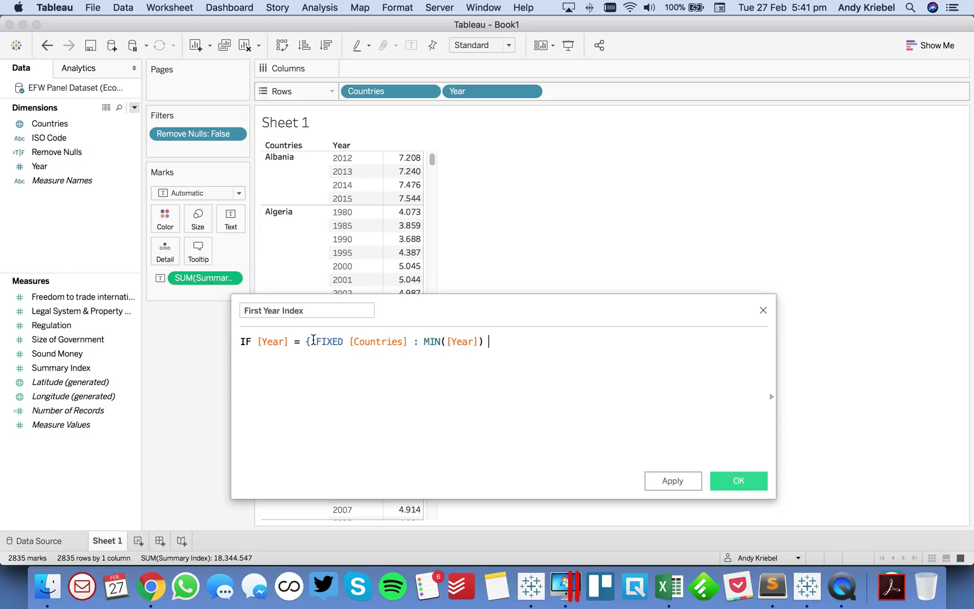
pyautogui.click(313, 341)
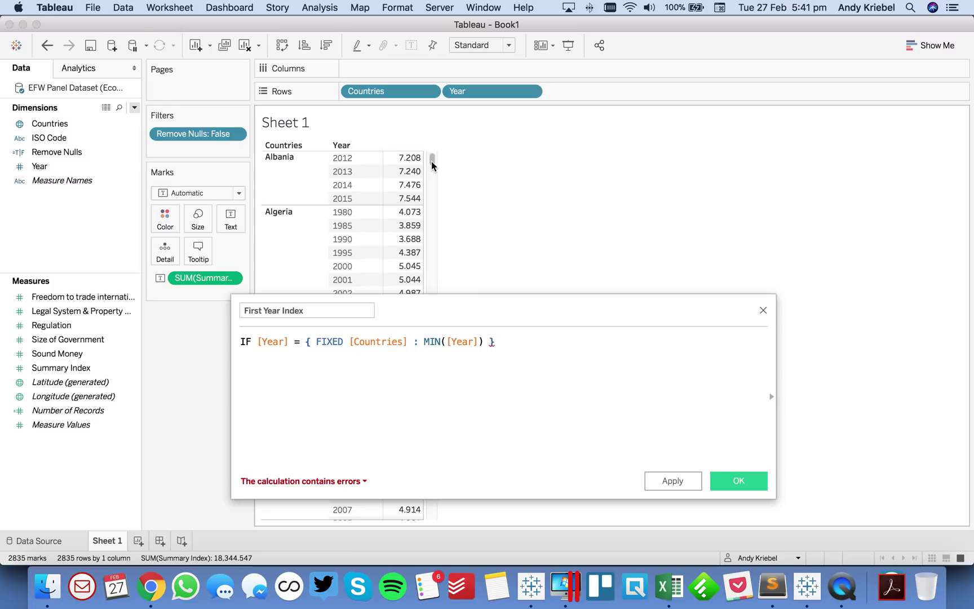
pyautogui.moveTo(432, 158); pyautogui.dragTo(433, 140)
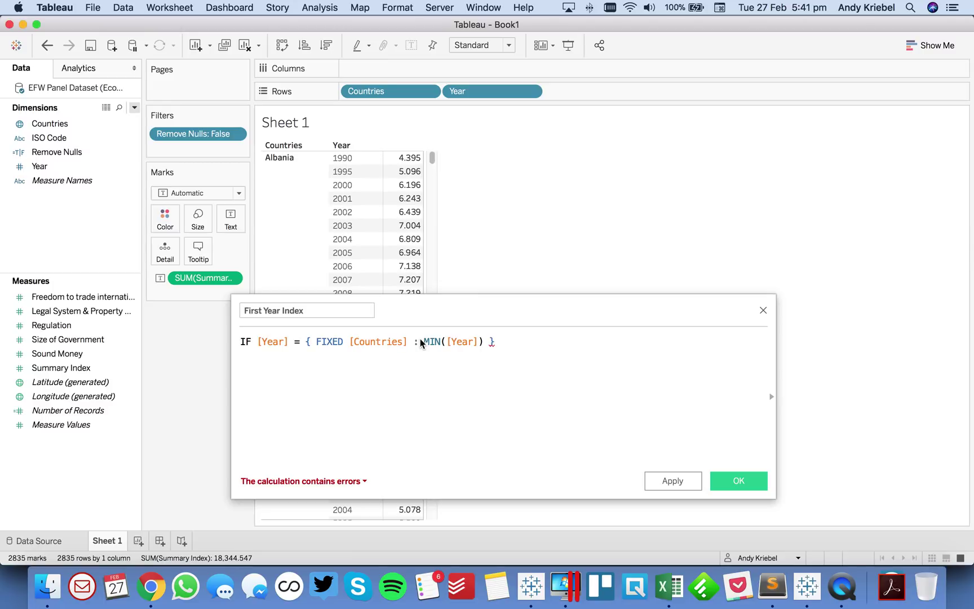
pyautogui.click(432, 225)
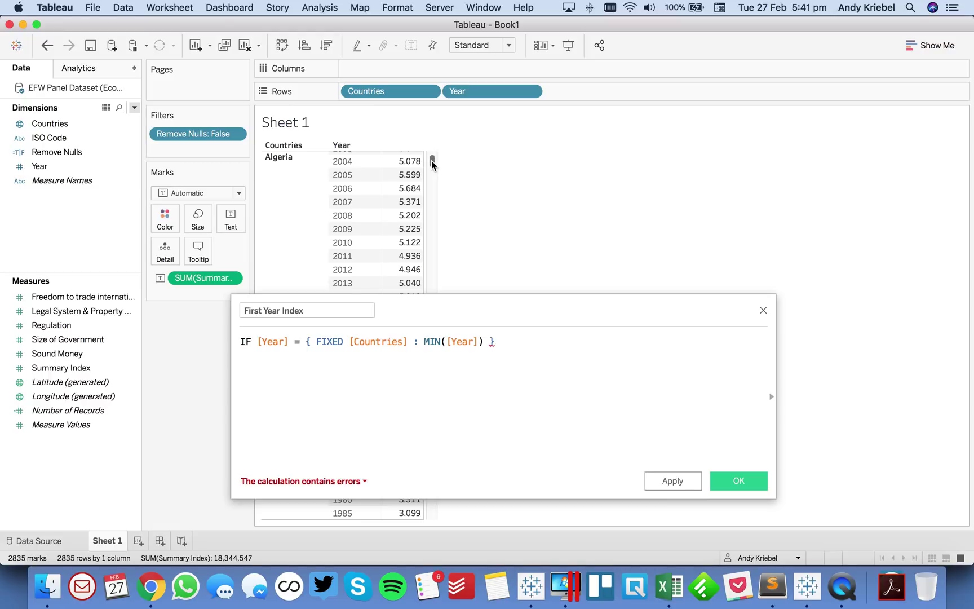
pyautogui.scroll(3, 433, 163)
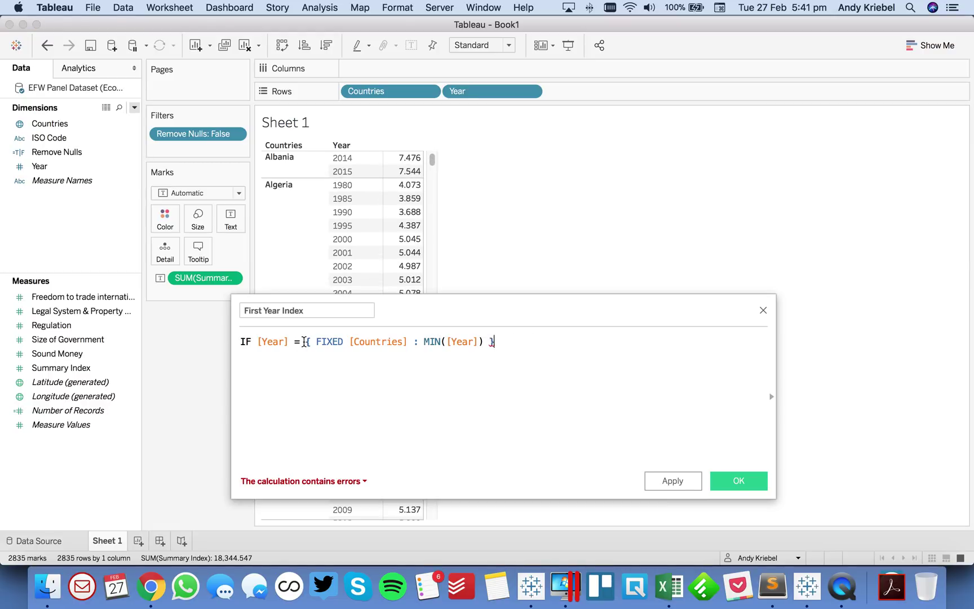
# Step: Finish the formula with THEN [Summary Index] END and save the calculation
pyautogui.moveTo(305, 341); pyautogui.dragTo(522, 343)
pyautogui.click(521, 343)
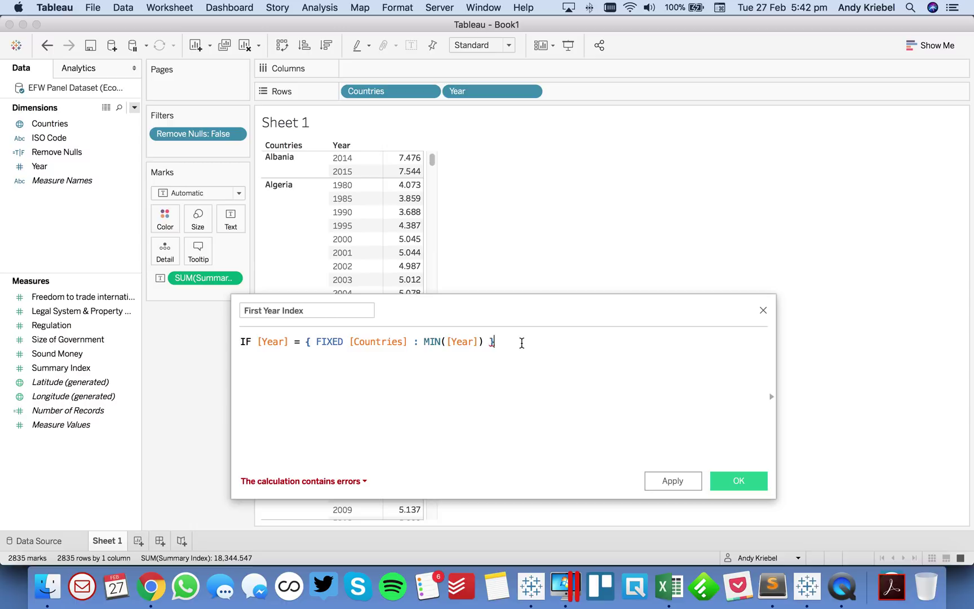
pyautogui.write('THEN')
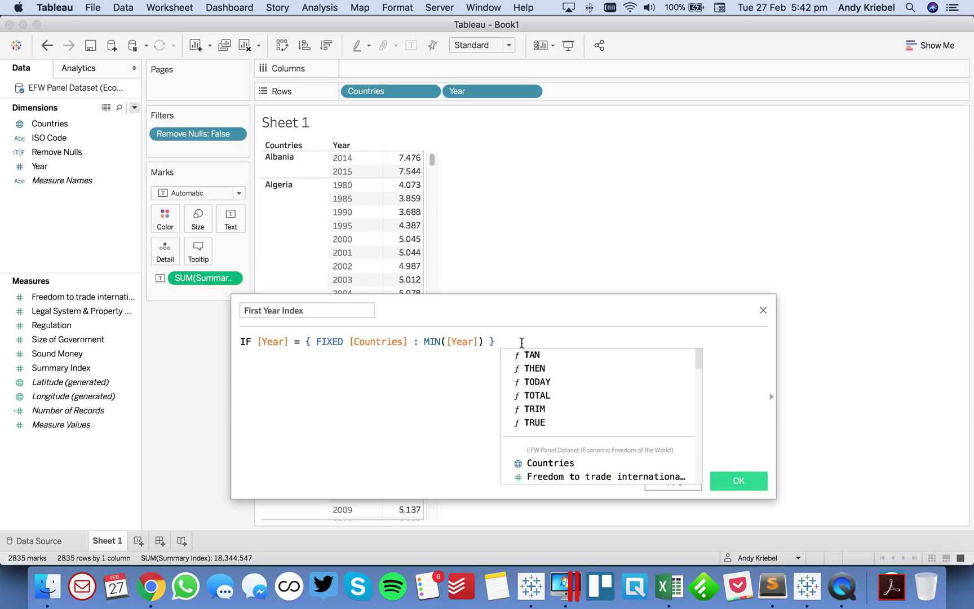
pyautogui.write(' summ')
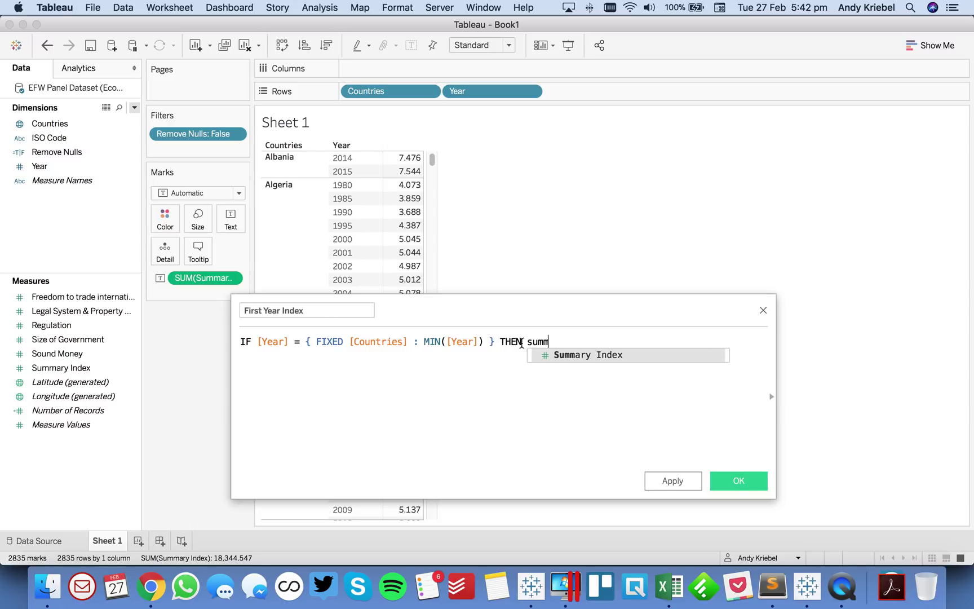
pyautogui.press('Return')
pyautogui.press('Return')
pyautogui.write('END')
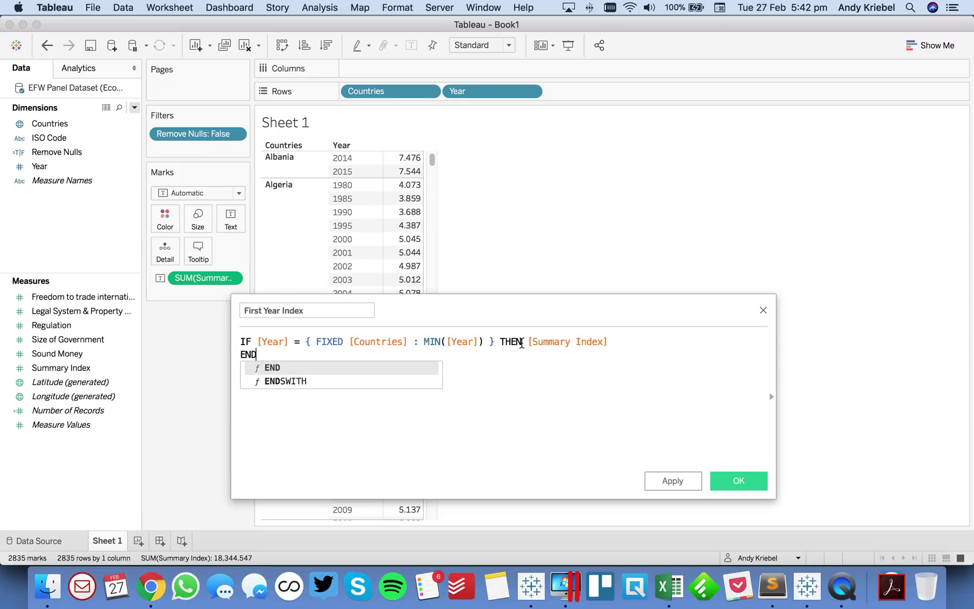
pyautogui.click(739, 484)
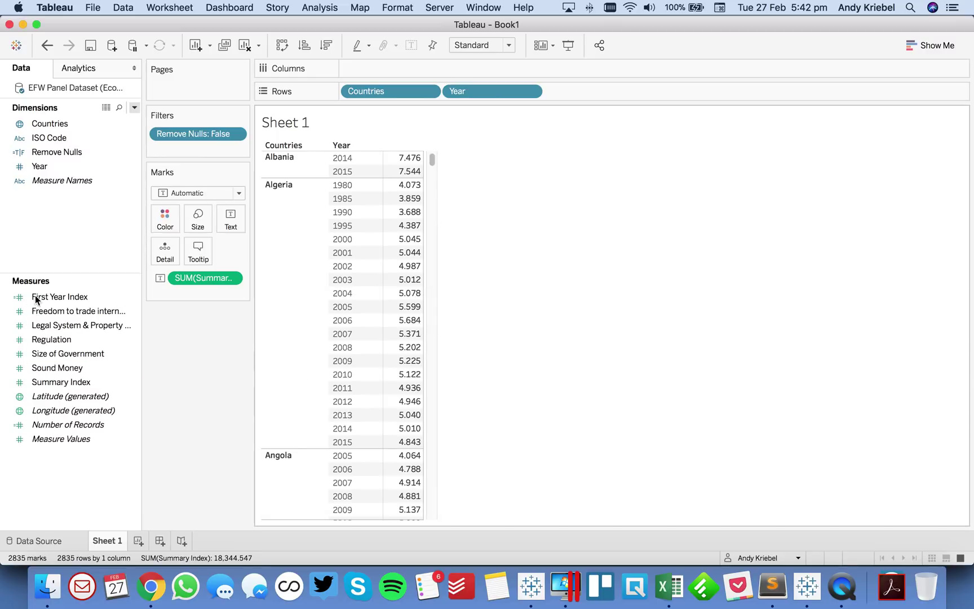
pyautogui.moveTo(46, 297); pyautogui.dragTo(391, 267)
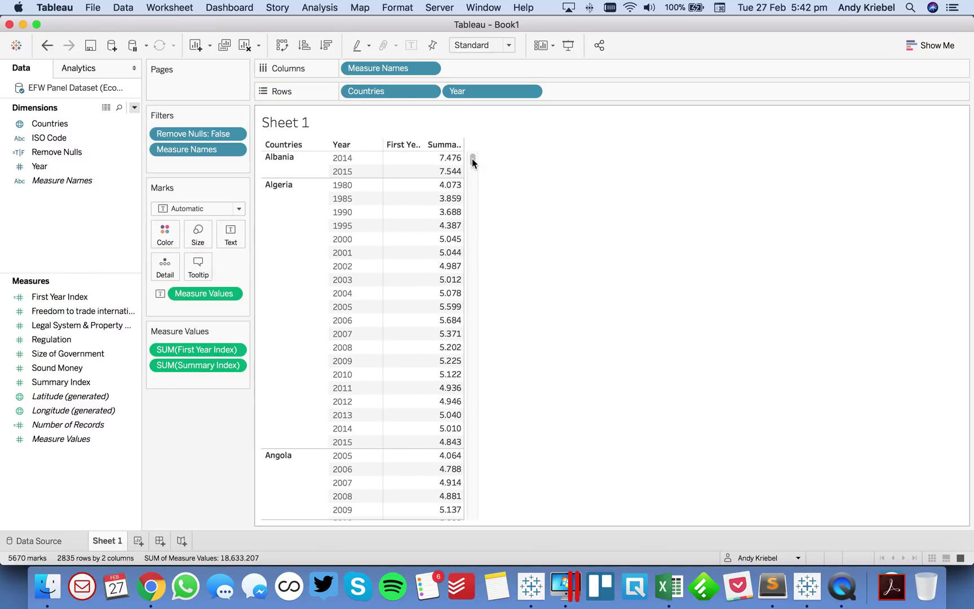
pyautogui.moveTo(473, 163)
pyautogui.mouseDown()
pyautogui.moveTo(473, 136)
pyautogui.moveTo(473, 151)
pyautogui.mouseUp()
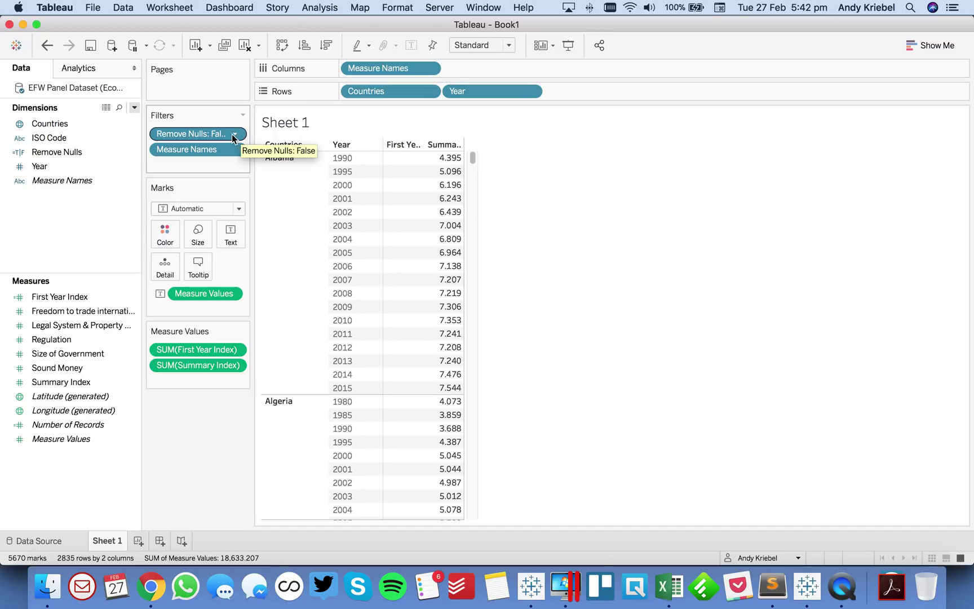
pyautogui.moveTo(231, 134); pyautogui.dragTo(97, 237)
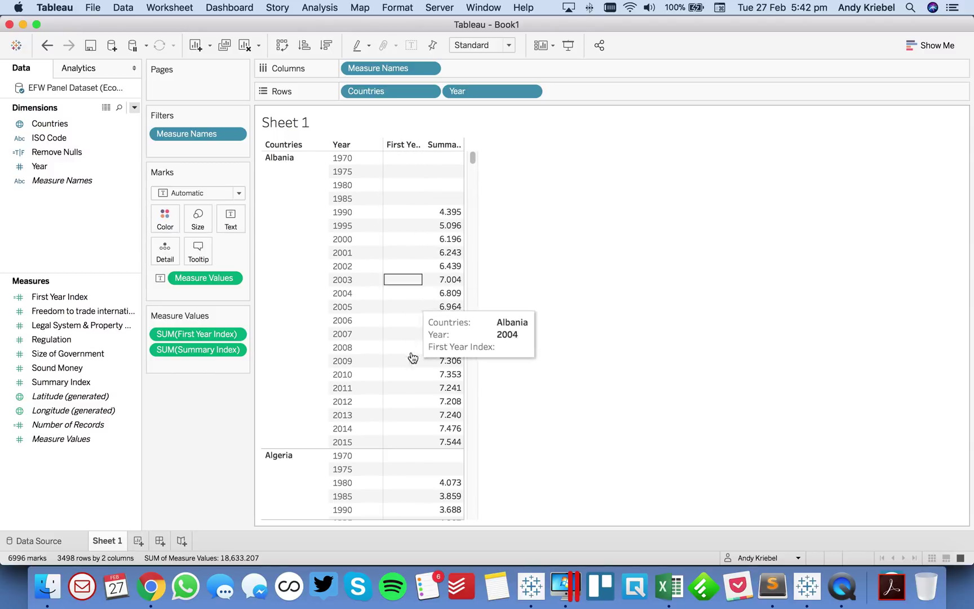
pyautogui.click(346, 159)
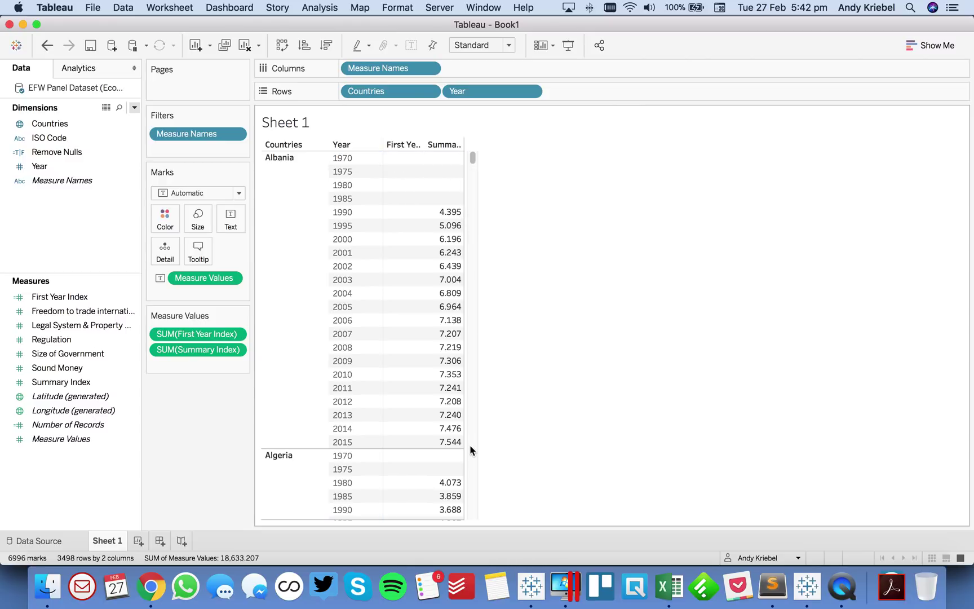
pyautogui.scroll(-15, 471, 447)
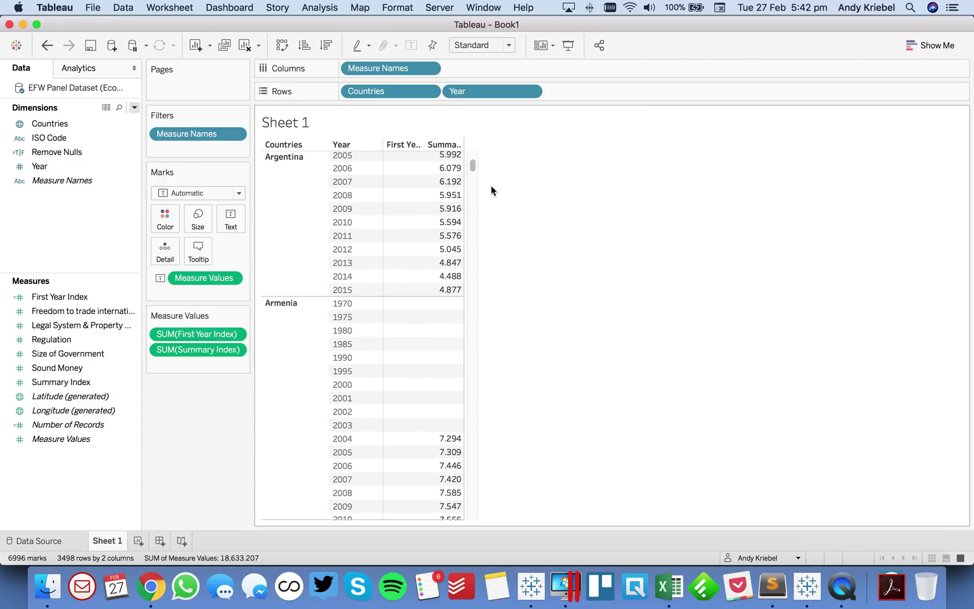
pyautogui.scroll(6, 472, 159)
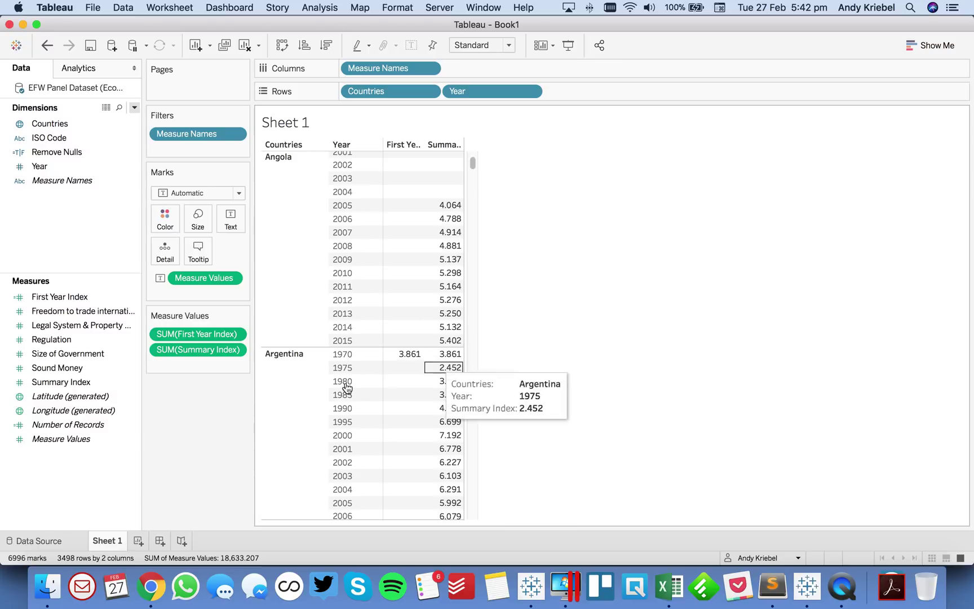
pyautogui.moveTo(406, 356)
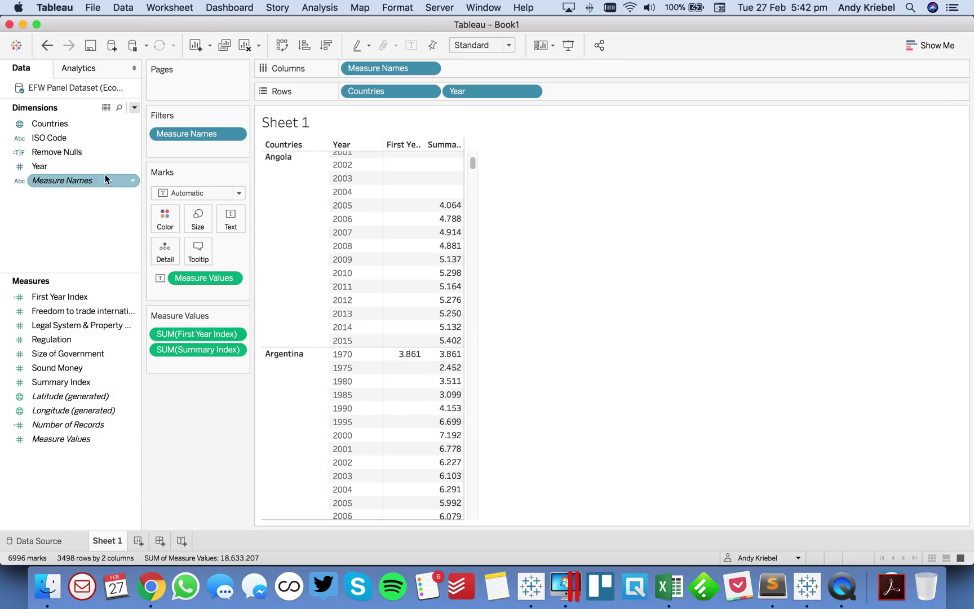
# Step: Filter Remove Nulls to keep only False and add that filter to context
pyautogui.moveTo(52, 153); pyautogui.dragTo(176, 155)
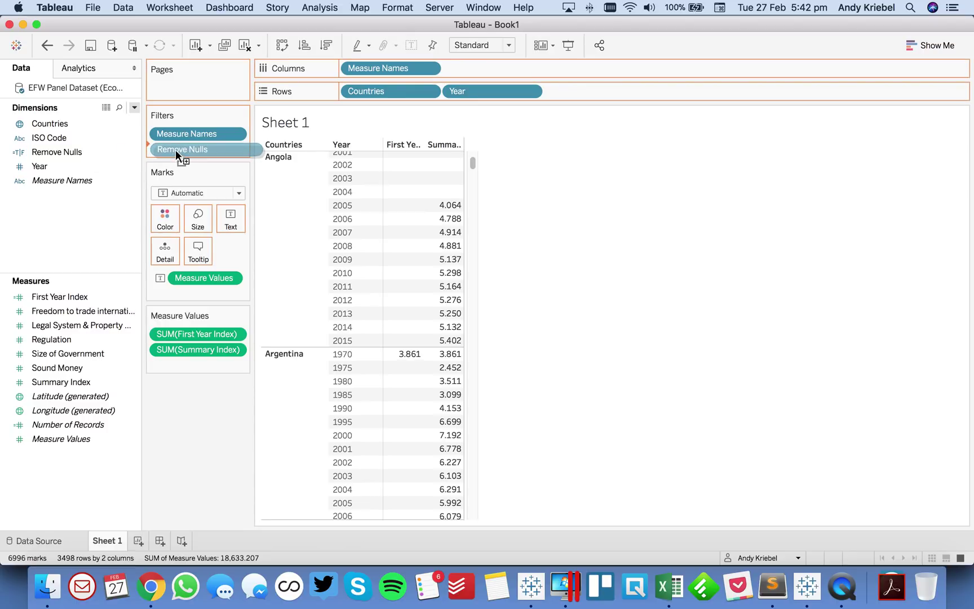
pyautogui.moveTo(175, 150); pyautogui.dragTo(175, 149)
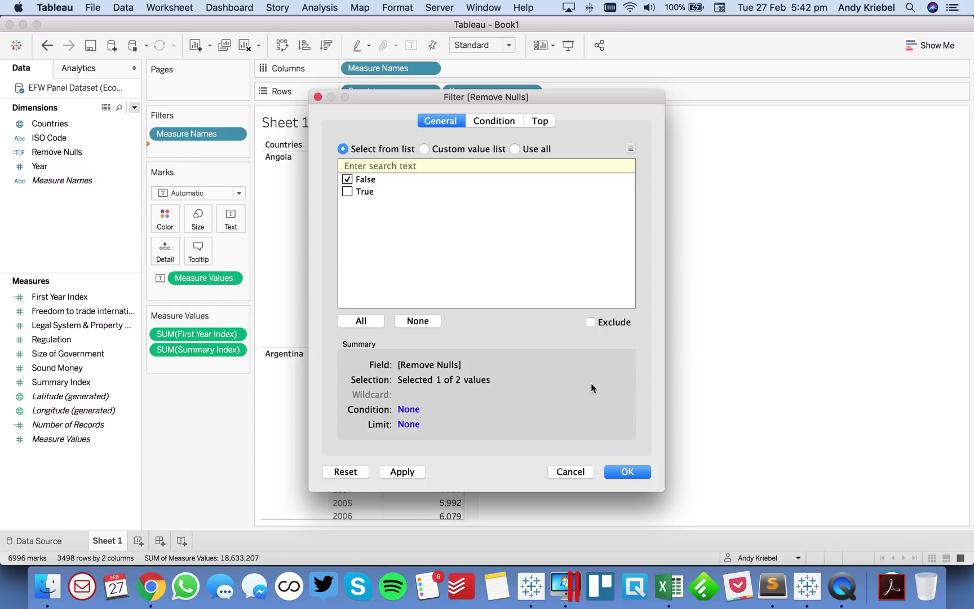
pyautogui.click(627, 477)
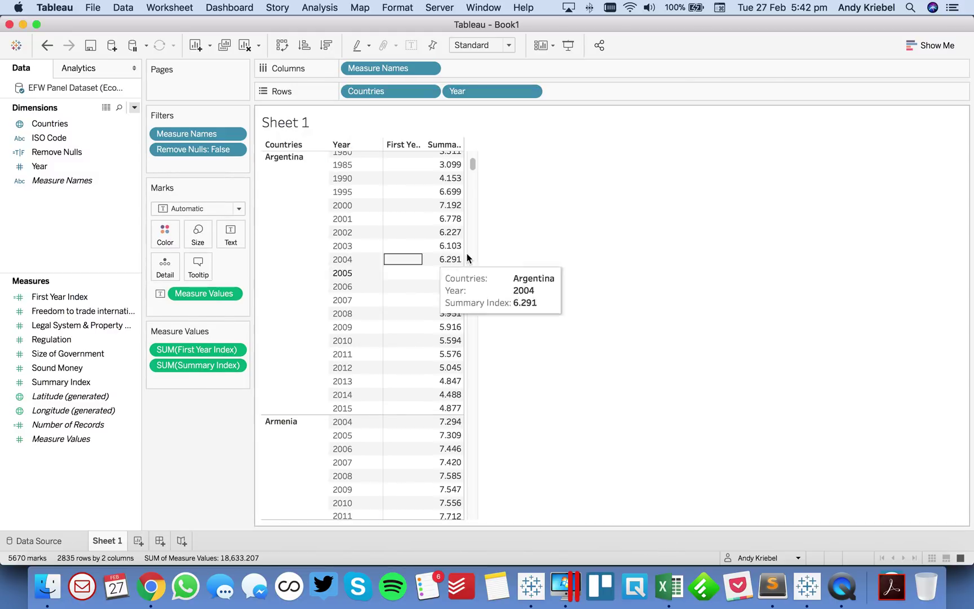
pyautogui.moveTo(472, 163); pyautogui.dragTo(472, 142)
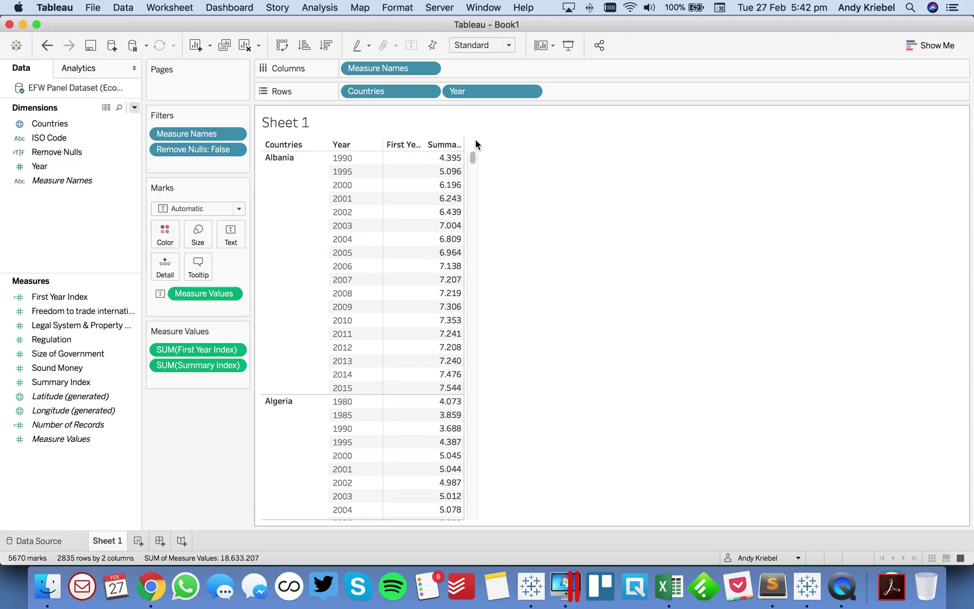
pyautogui.click(298, 173)
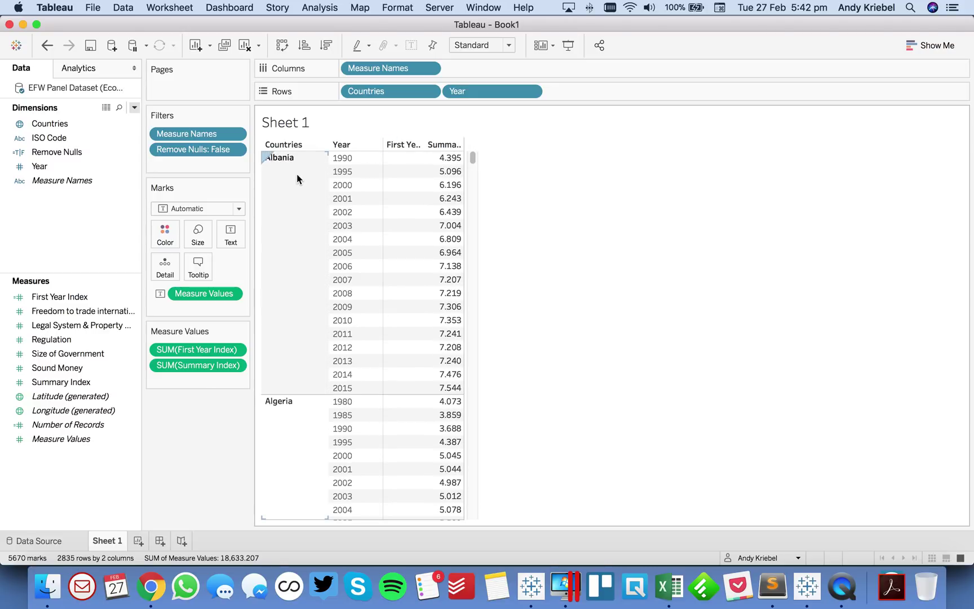
pyautogui.click(235, 150)
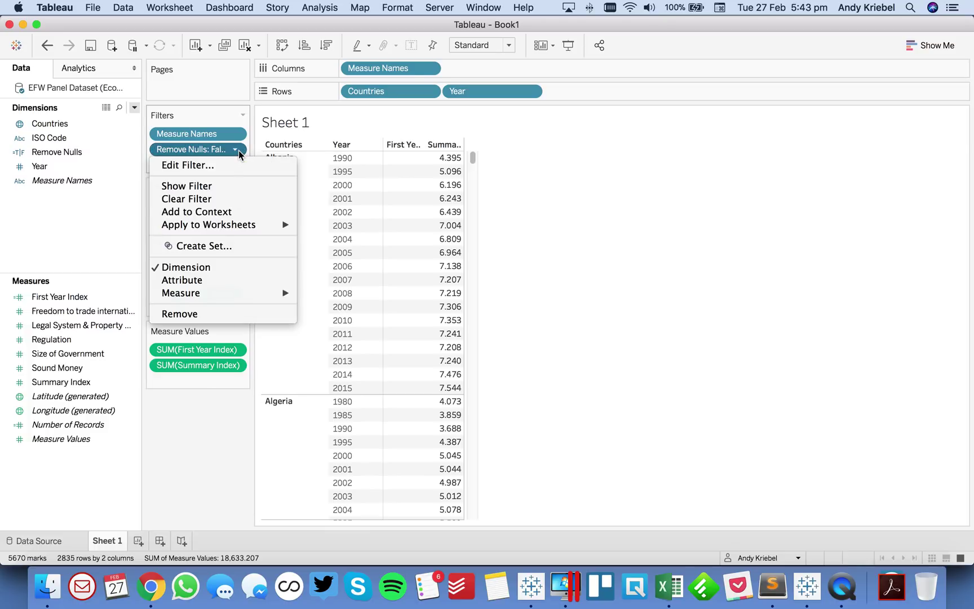
pyautogui.click(225, 212)
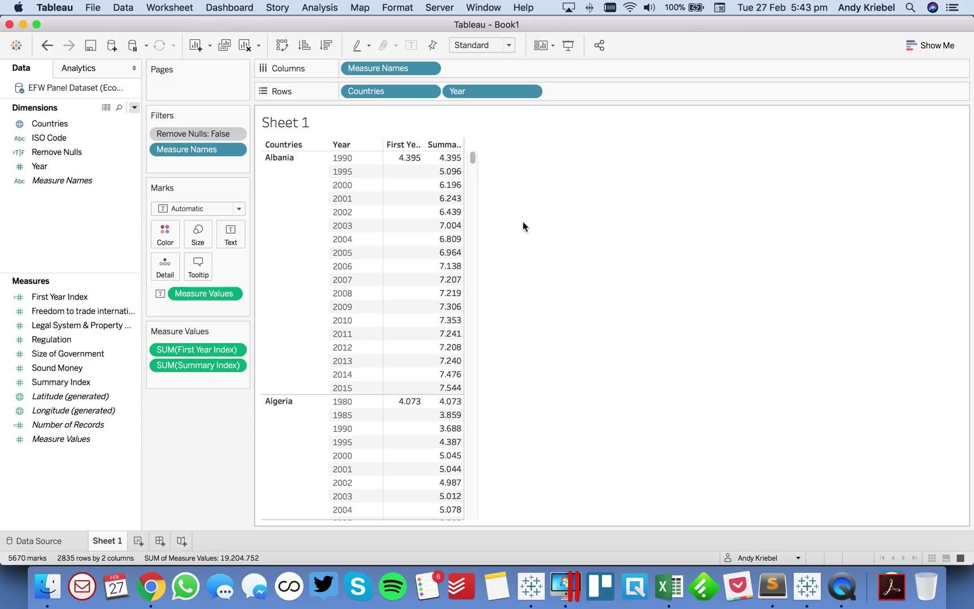
pyautogui.moveTo(416, 160)
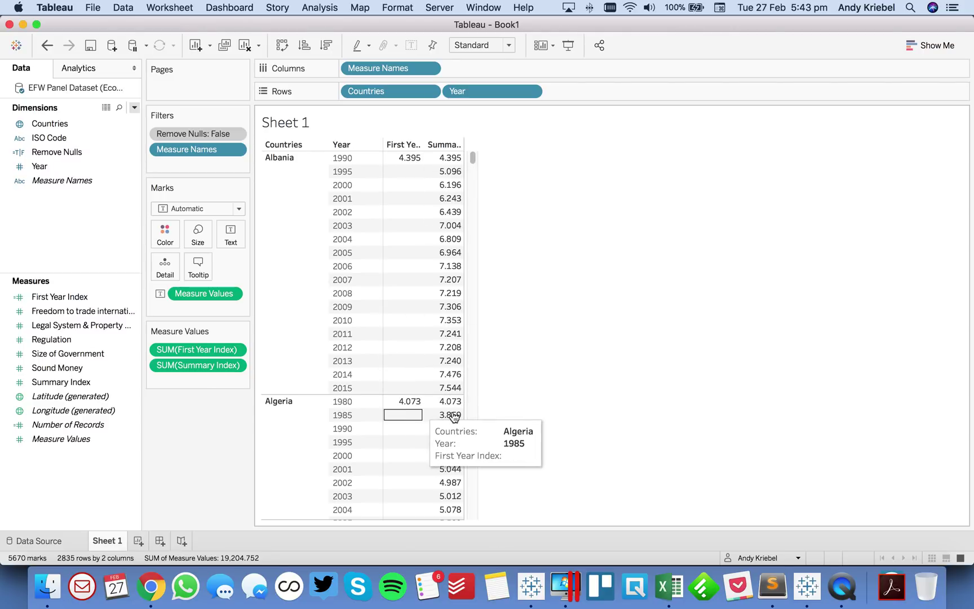
pyautogui.scroll(-10, 472, 420)
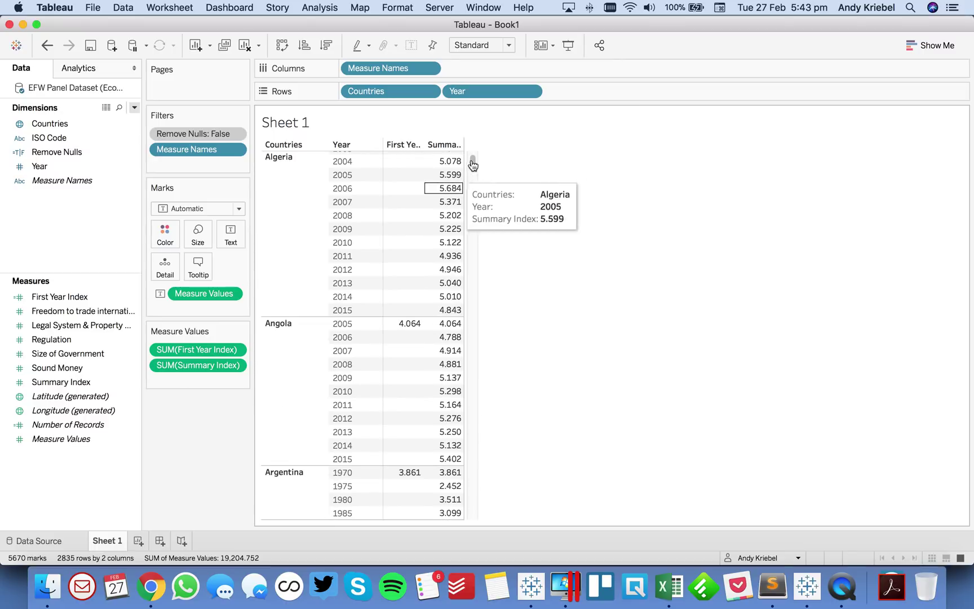
# Step: Duplicate First Year Index, rename the copy Last Year Index, and change MIN to MAX
pyautogui.click(53, 297)
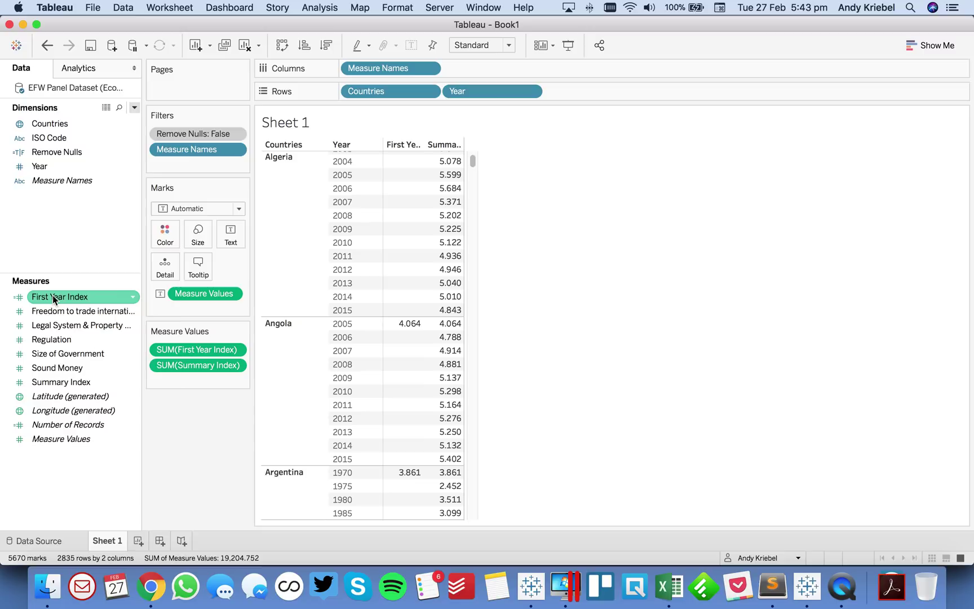
pyautogui.rightClick(53, 297)
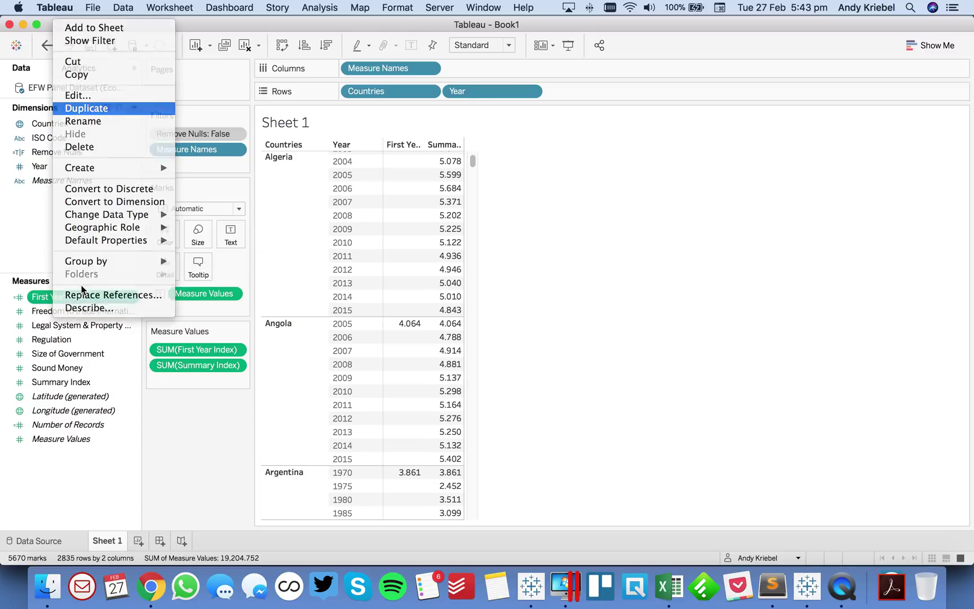
pyautogui.click(85, 107)
pyautogui.rightClick(77, 314)
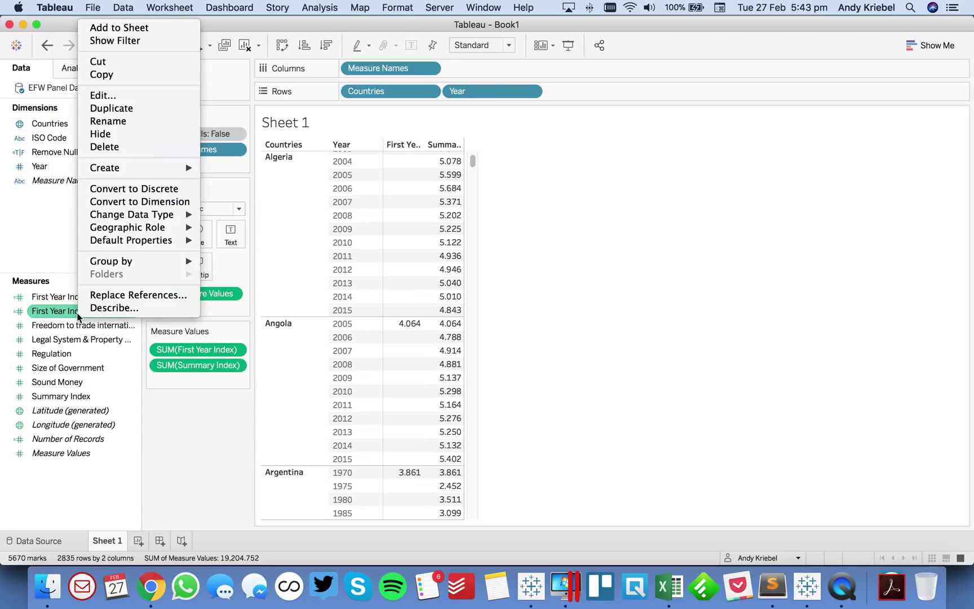
pyautogui.click(144, 96)
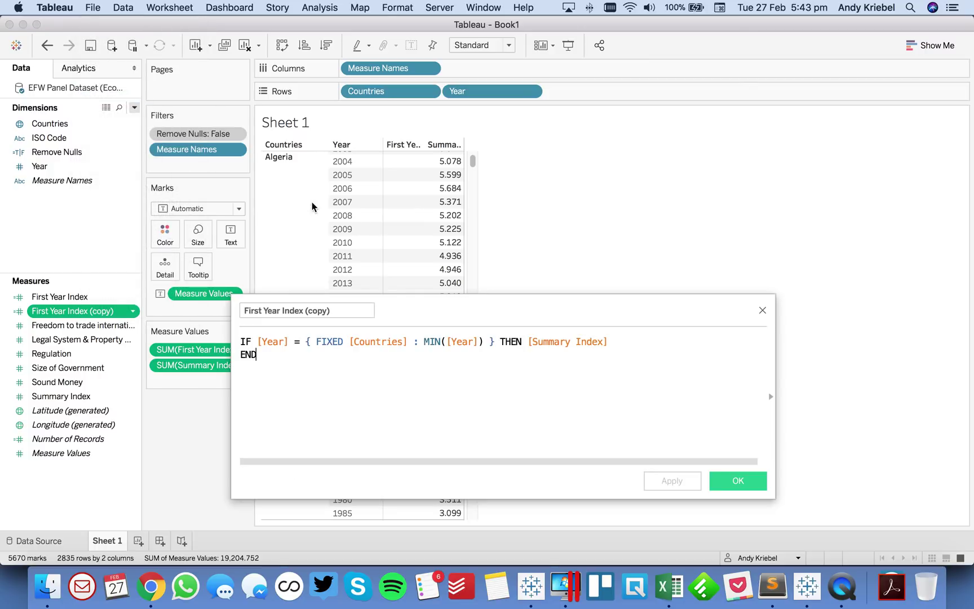
pyautogui.moveTo(370, 310); pyautogui.dragTo(192, 313)
pyautogui.write('Las')
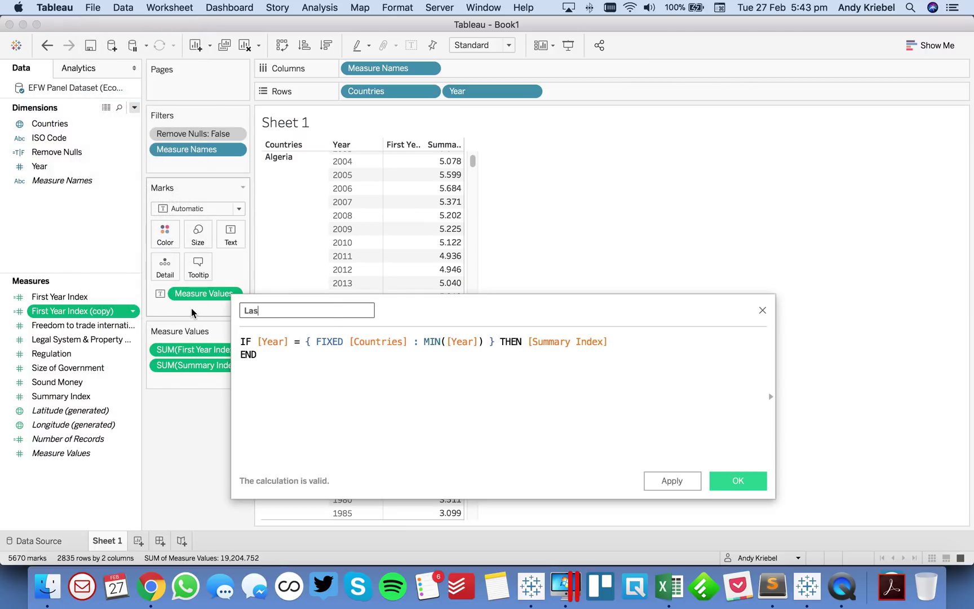
pyautogui.write('t Year Index')
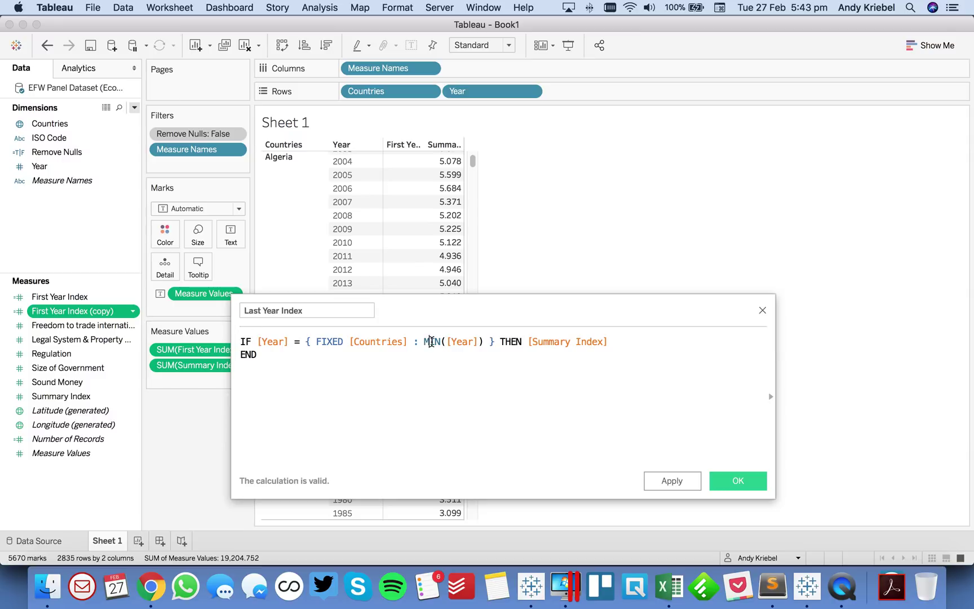
pyautogui.doubleClick(432, 342)
pyautogui.write('MAX')
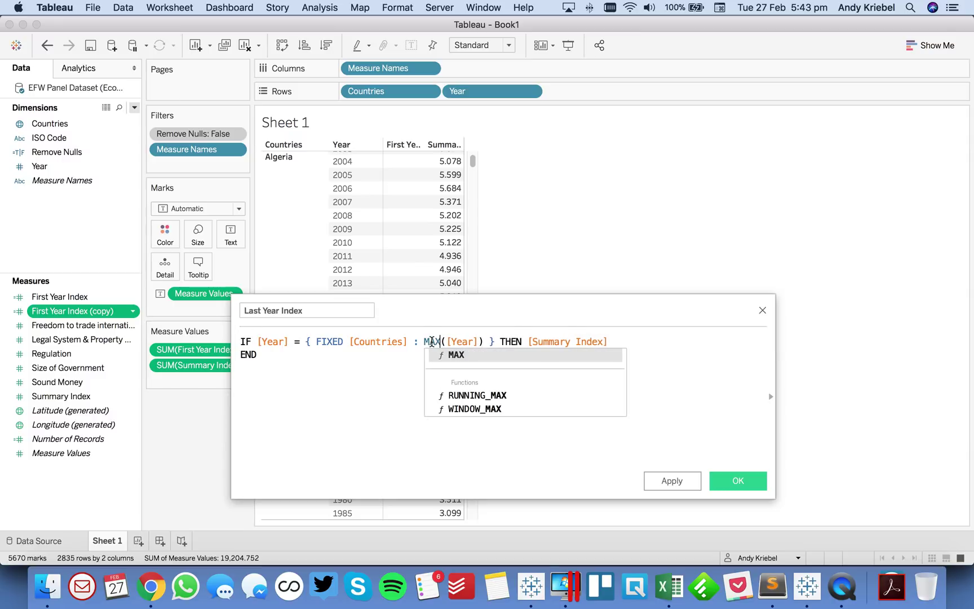
pyautogui.click(452, 356)
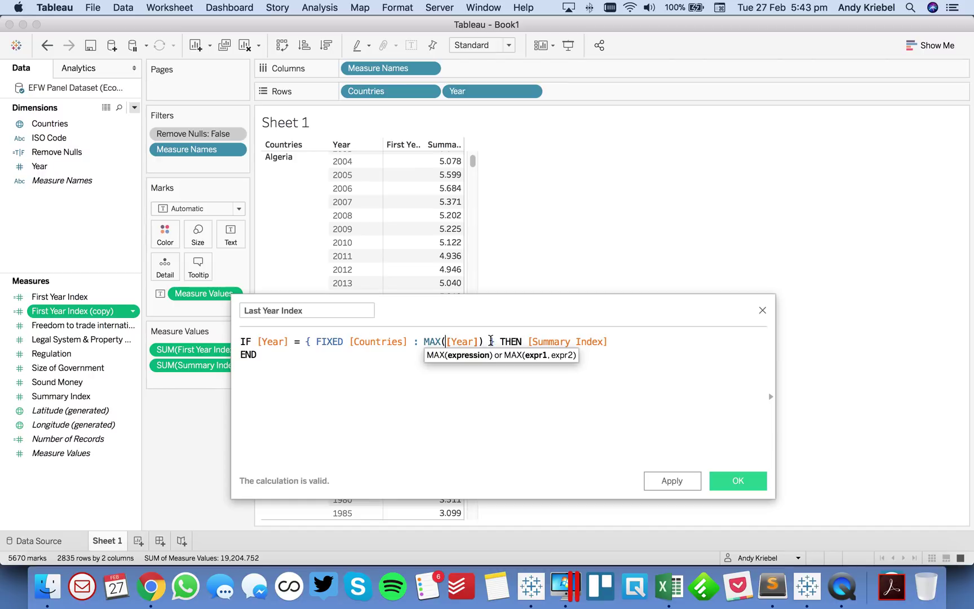
pyautogui.click(492, 342)
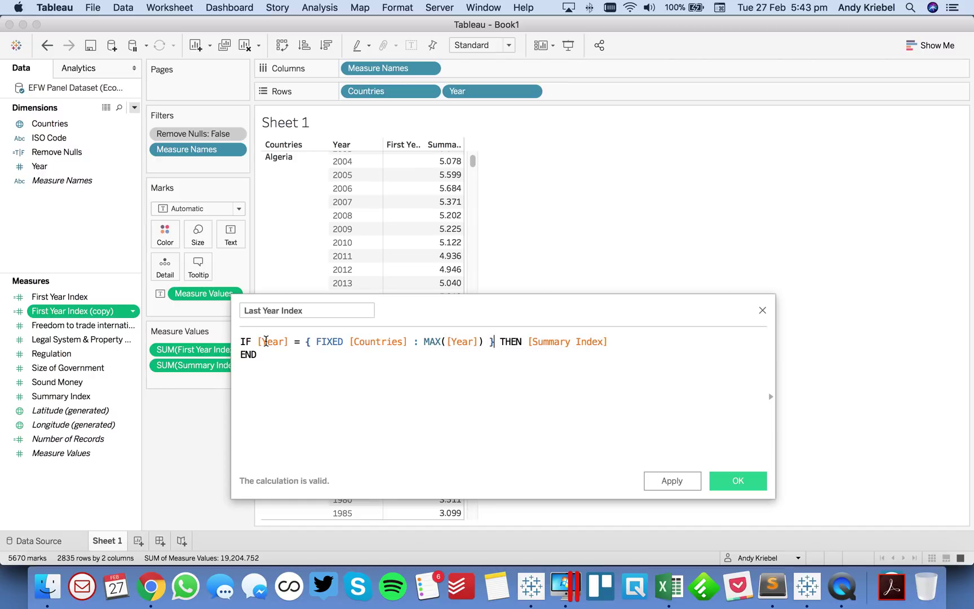
# Step: Save Last Year Index, add it to Measure Values, and drop Year and Summary Index
pyautogui.click(740, 486)
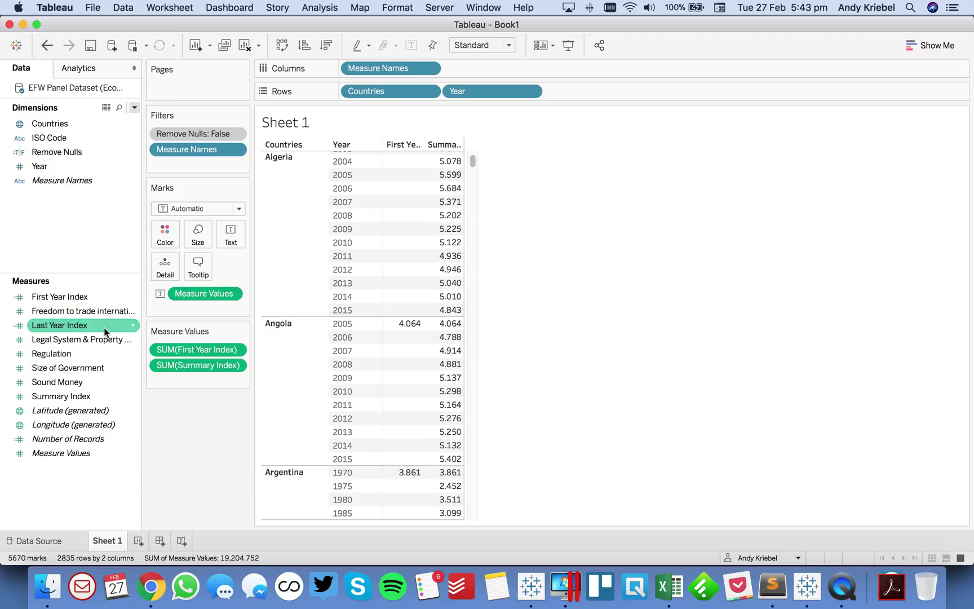
pyautogui.moveTo(68, 328); pyautogui.dragTo(188, 385)
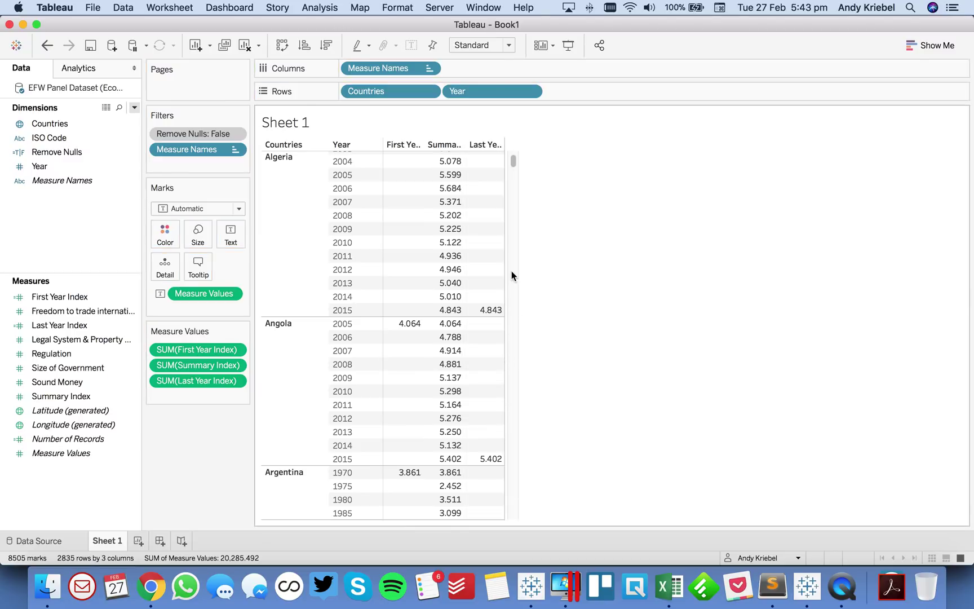
pyautogui.moveTo(167, 367); pyautogui.dragTo(176, 345)
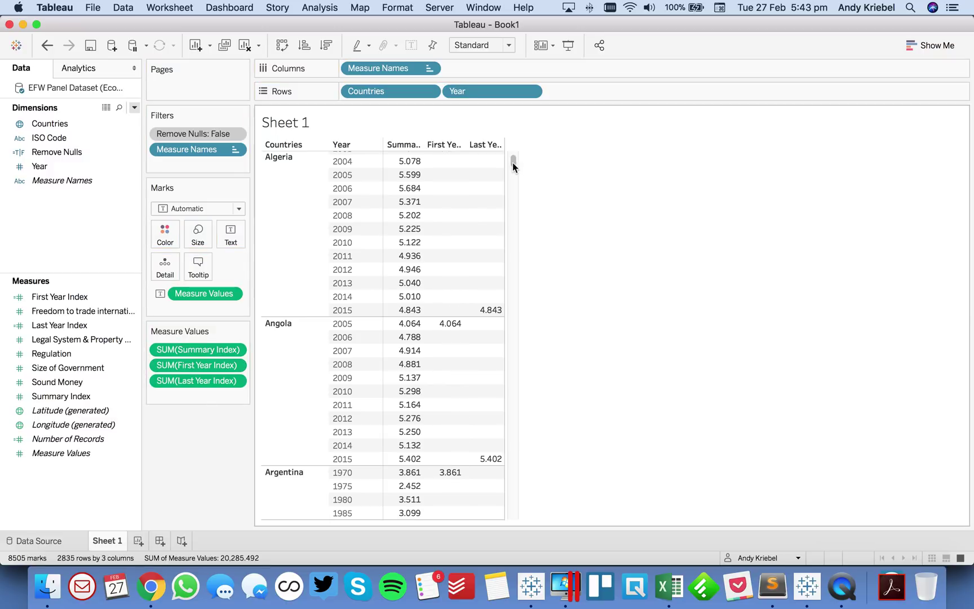
pyautogui.moveTo(516, 161); pyautogui.dragTo(516, 154)
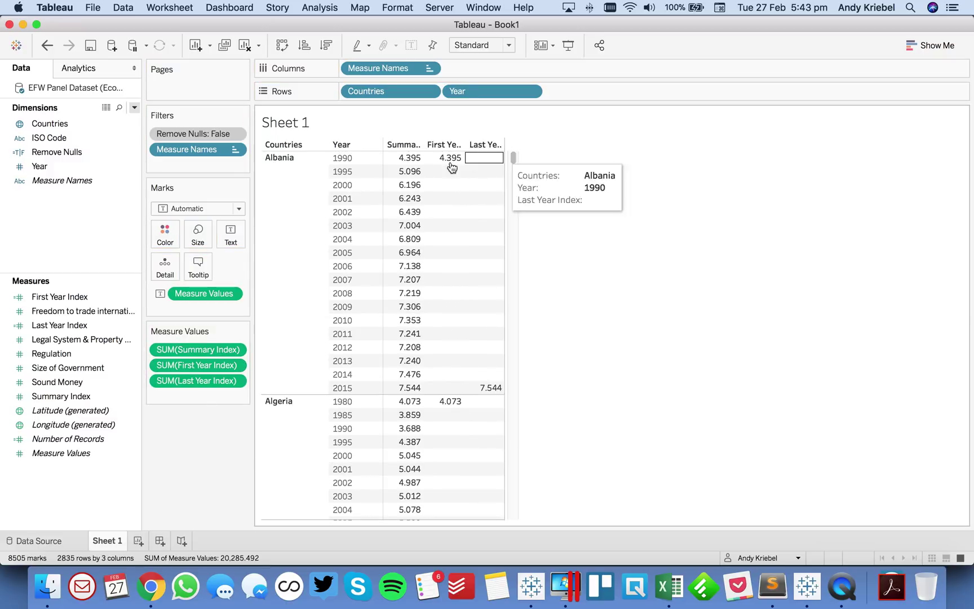
pyautogui.moveTo(499, 395)
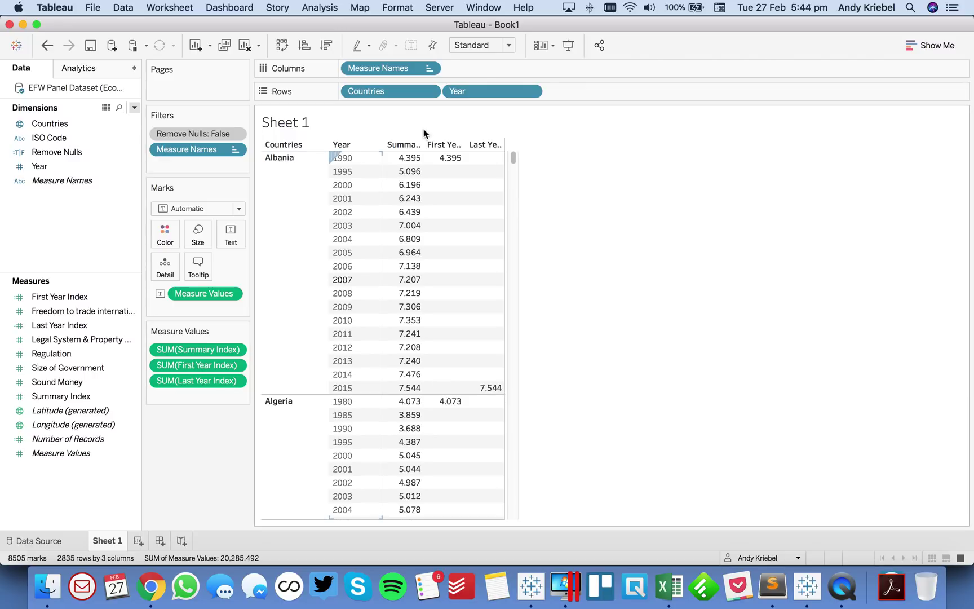
pyautogui.moveTo(481, 94); pyautogui.dragTo(455, 27)
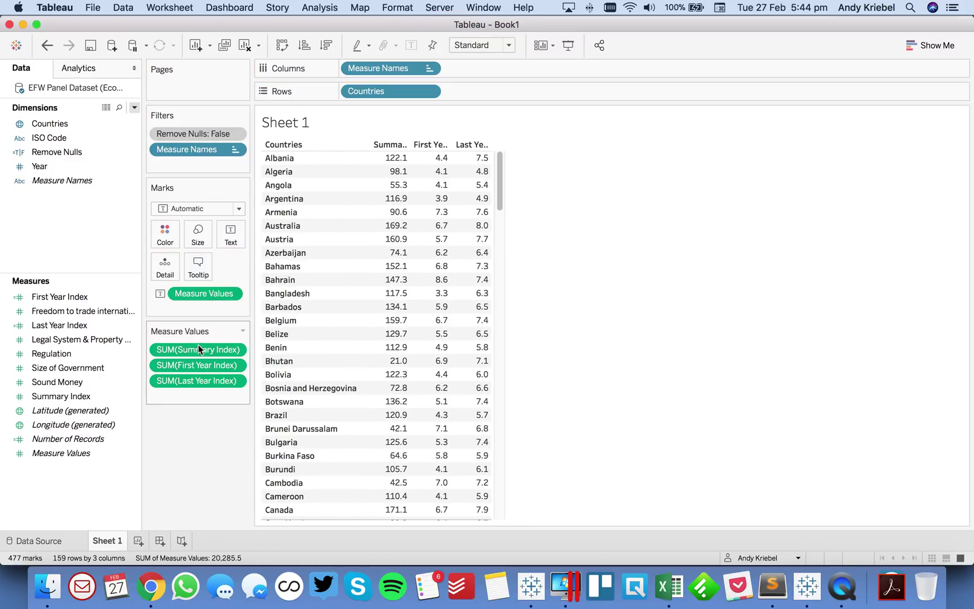
pyautogui.moveTo(195, 351); pyautogui.dragTo(202, 458)
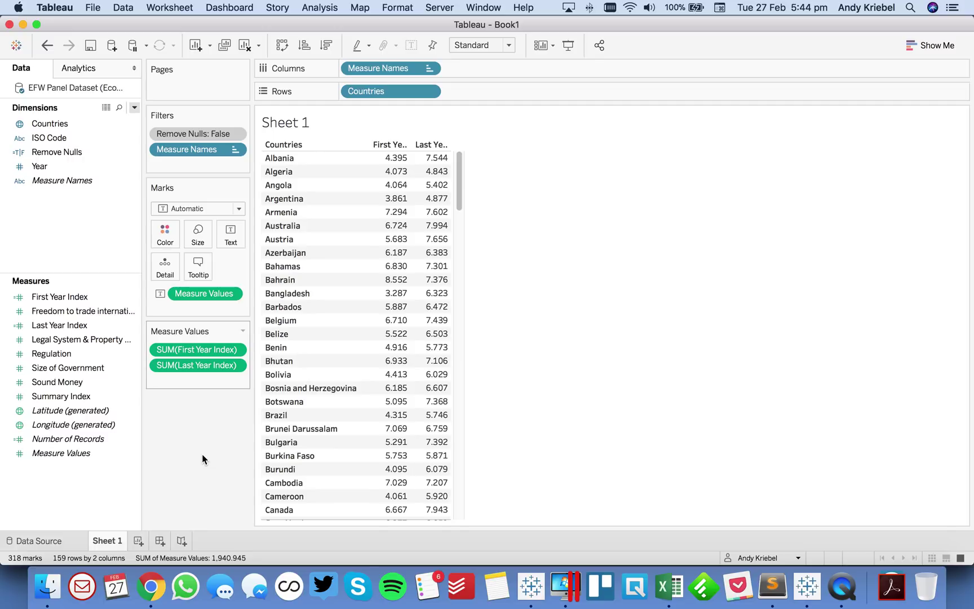
# Step: Create a Change From First calculation equal to [Last Year Index]-[First Year Index]
pyautogui.rightClick(95, 252)
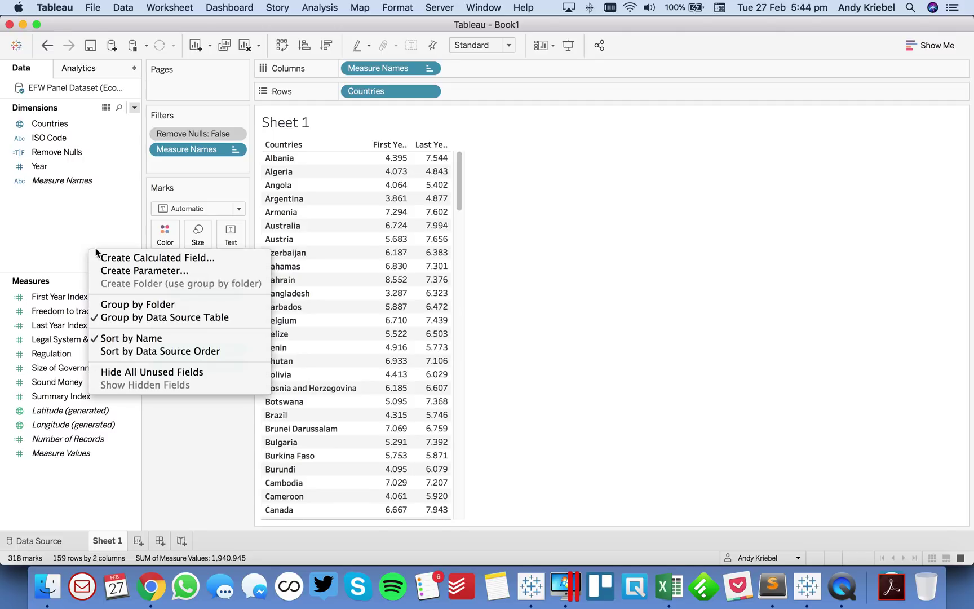
pyautogui.click(115, 259)
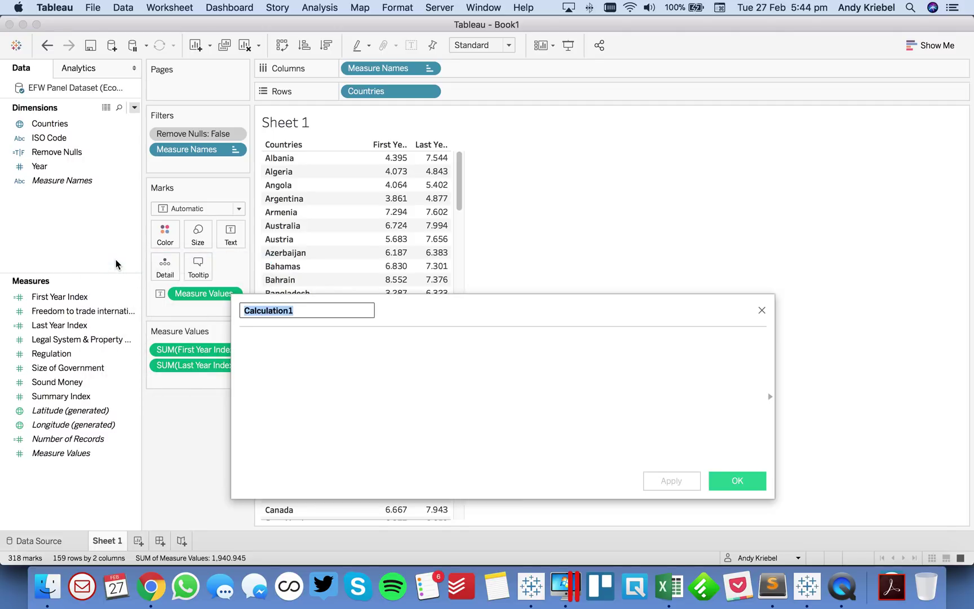
pyautogui.write('Difference Between Fir')
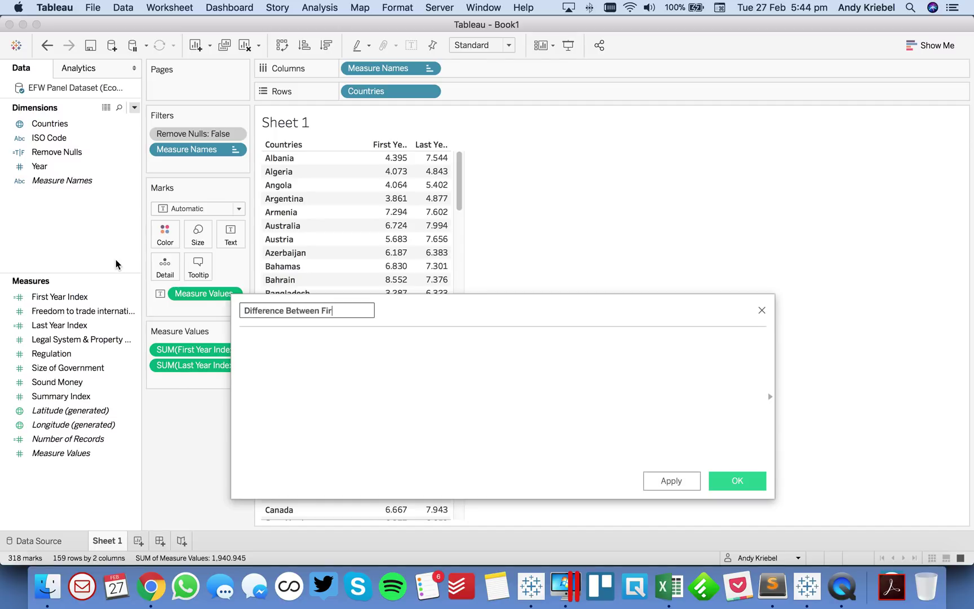
pyautogui.write('st')
pyautogui.hotkey('ctrl', 'a')
pyautogui.write('Change')
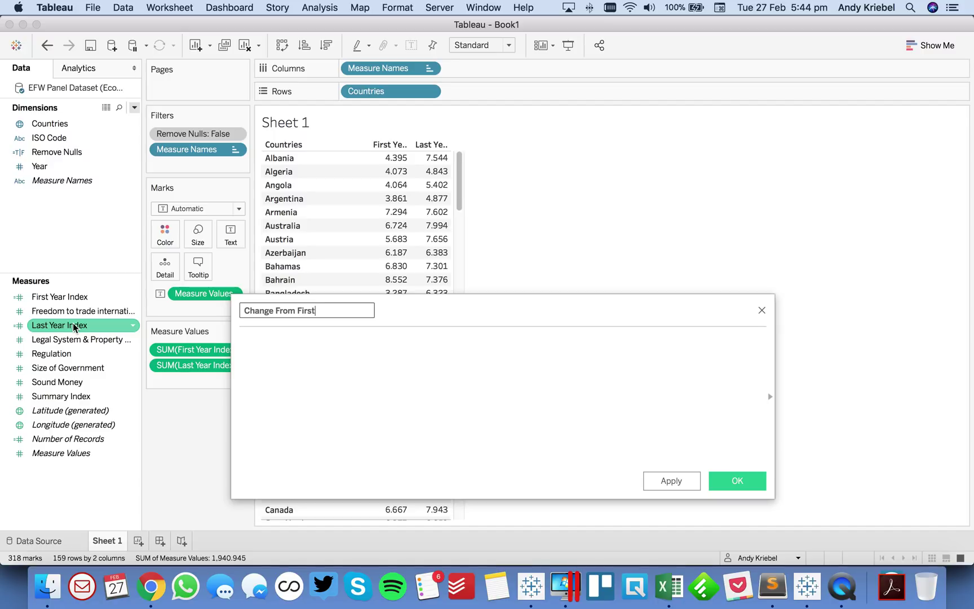
pyautogui.moveTo(74, 327); pyautogui.dragTo(349, 359)
pyautogui.write('-')
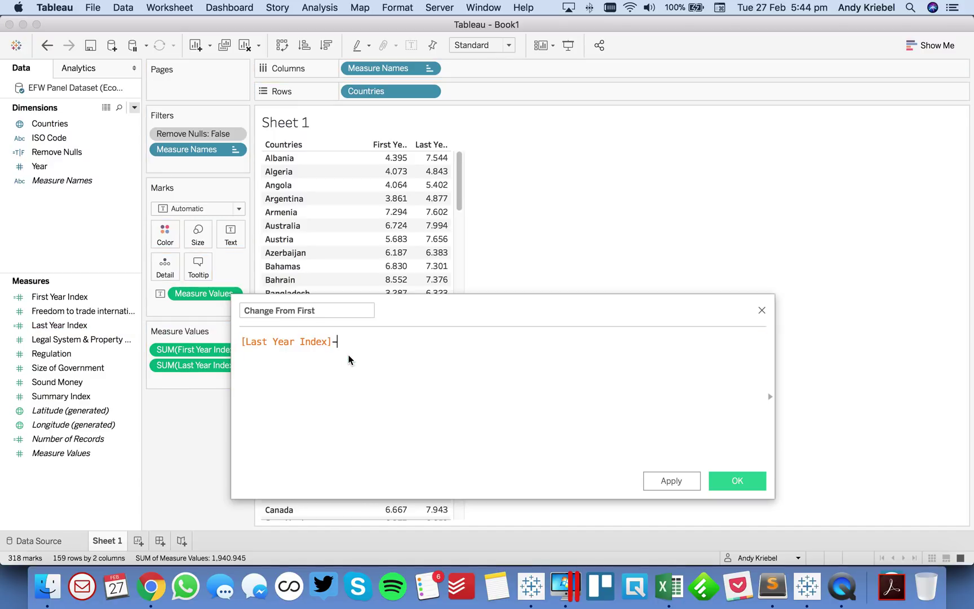
pyautogui.moveTo(60, 297); pyautogui.dragTo(370, 347)
pyautogui.click(739, 478)
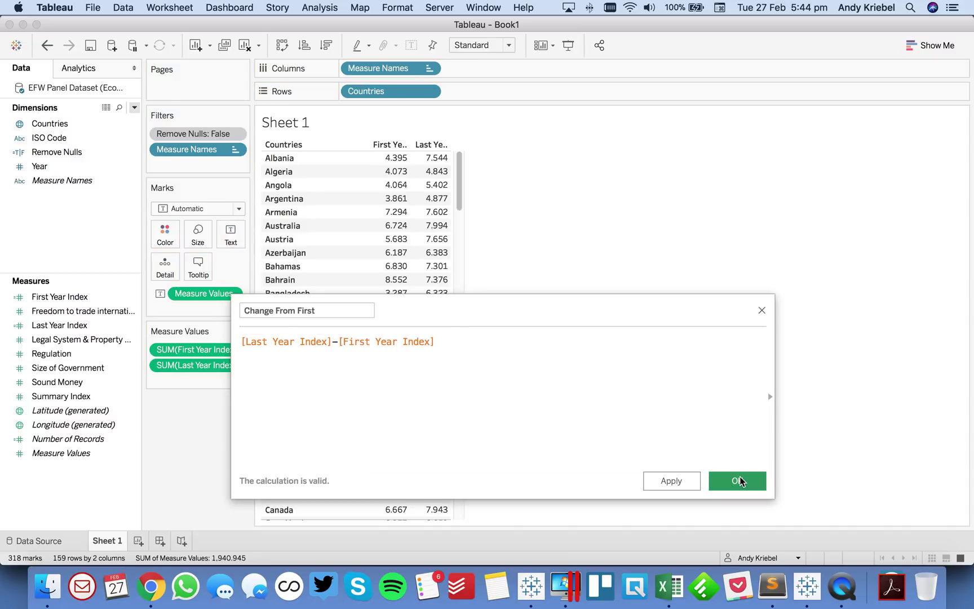
# Step: Add Change From First to Measure Values as a third table column
pyautogui.moveTo(64, 294); pyautogui.dragTo(191, 382)
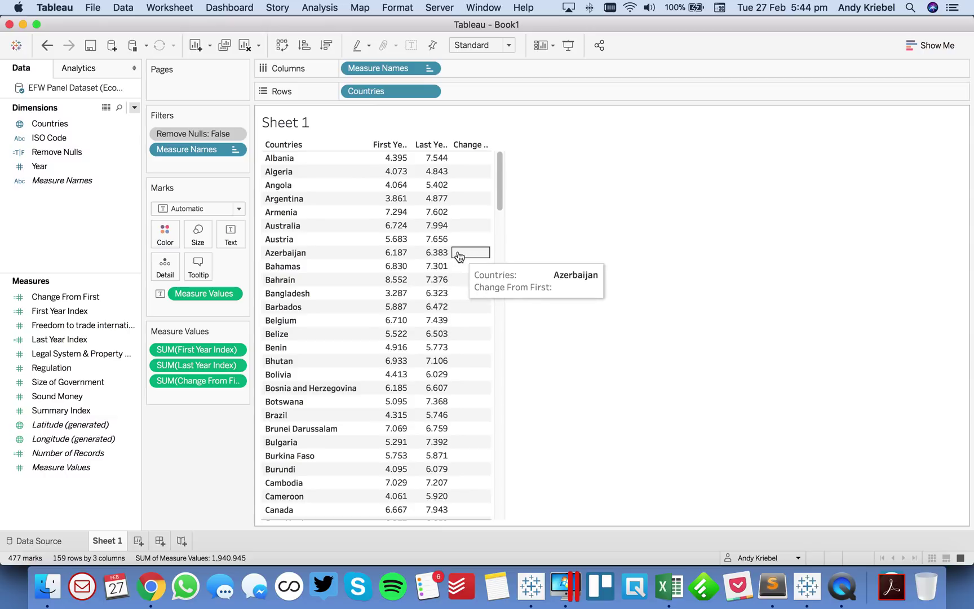
pyautogui.click(54, 296)
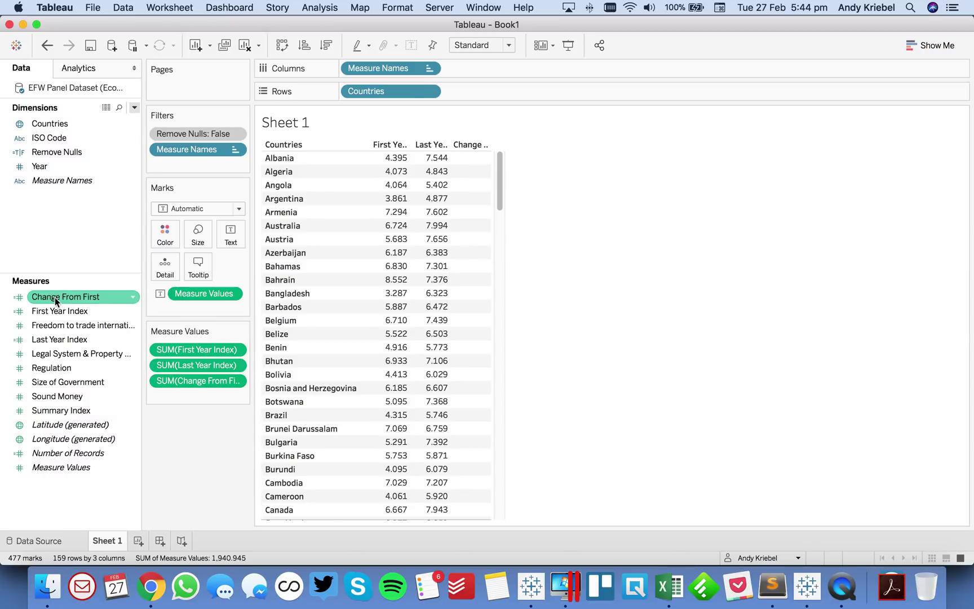
pyautogui.rightClick(54, 297)
# Step: Rewrite Change From First as SUM([Last Year Index])-SUM([First Year Index])
pyautogui.click(83, 94)
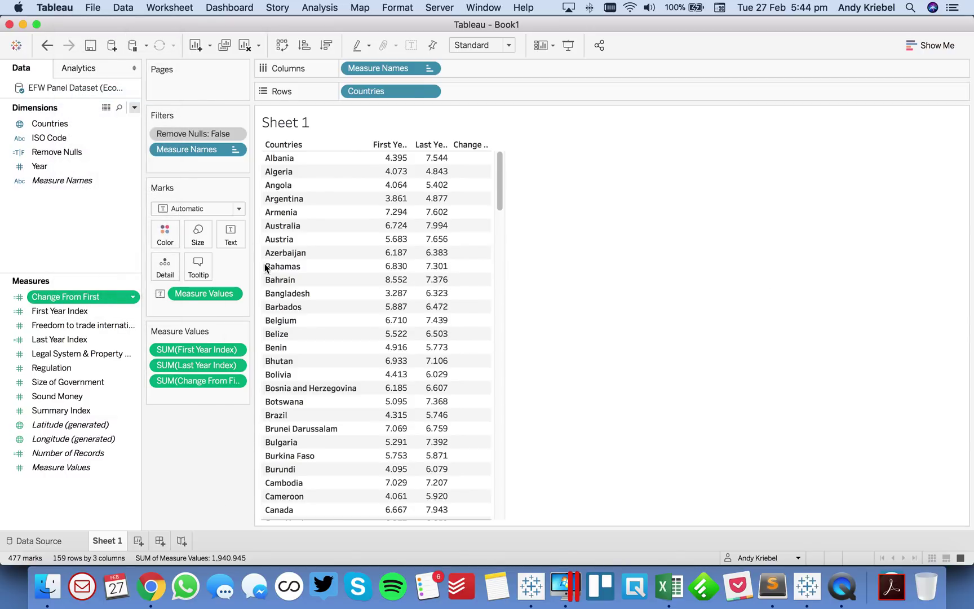
pyautogui.press('Up')
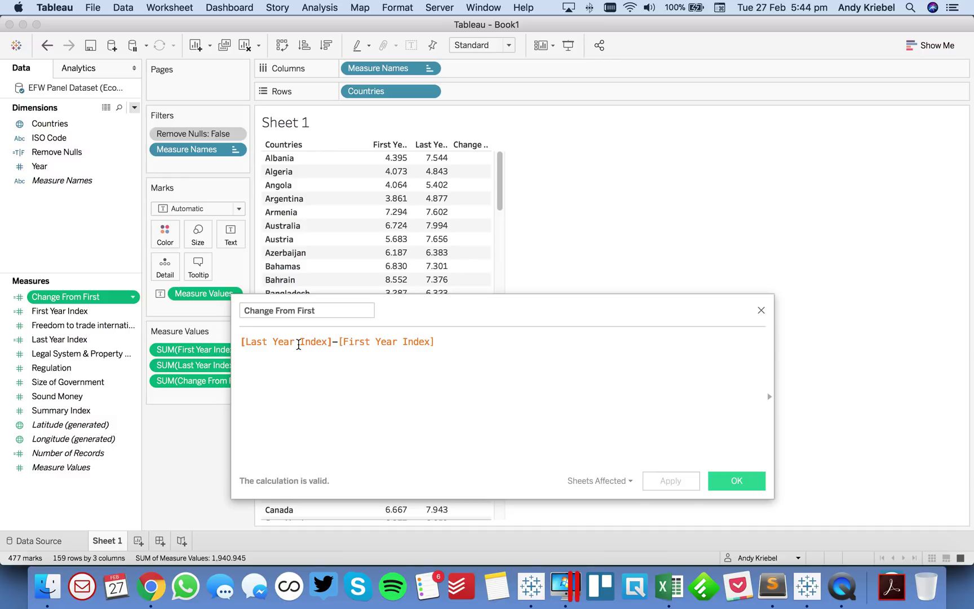
pyautogui.write('SUM(')
pyautogui.press('Right')
pyautogui.press('Right')
pyautogui.press('Right')
pyautogui.press('Right')
pyautogui.press('Right')
pyautogui.press('Right')
pyautogui.press('Right')
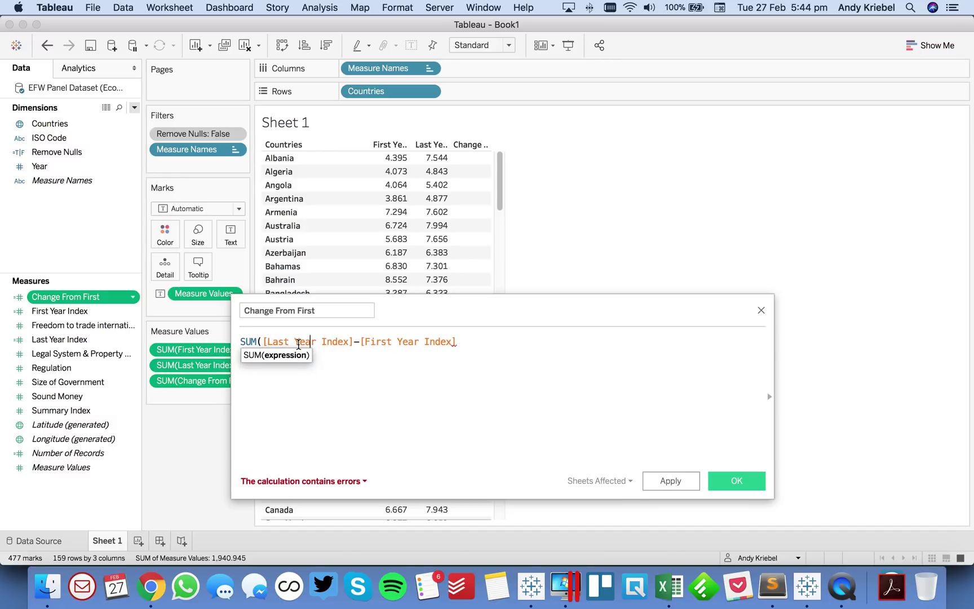
pyautogui.press('Right')
pyautogui.press('Right')
pyautogui.press('Right')
pyautogui.press('Right')
pyautogui.press('Right')
pyautogui.press('Right')
pyautogui.press('Right')
pyautogui.press('Right')
pyautogui.press('Right')
pyautogui.write(')')
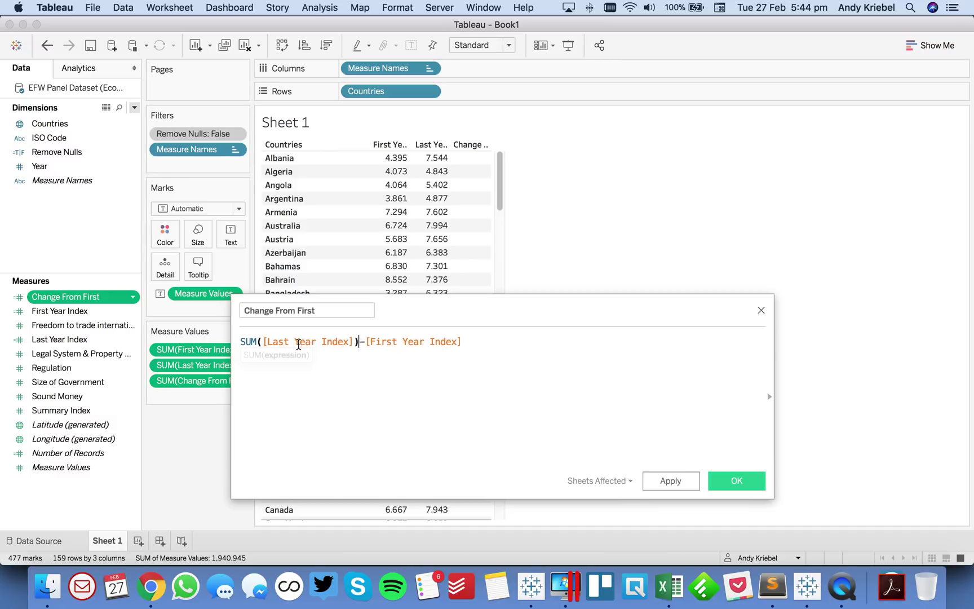
pyautogui.press('Right')
pyautogui.write('SUM(')
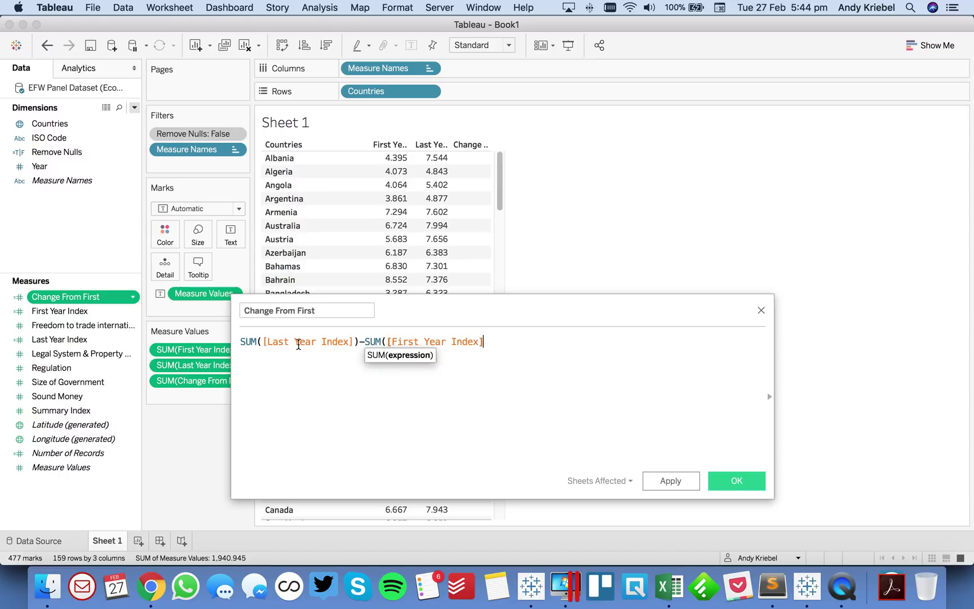
pyautogui.write(')')
pyautogui.click(671, 480)
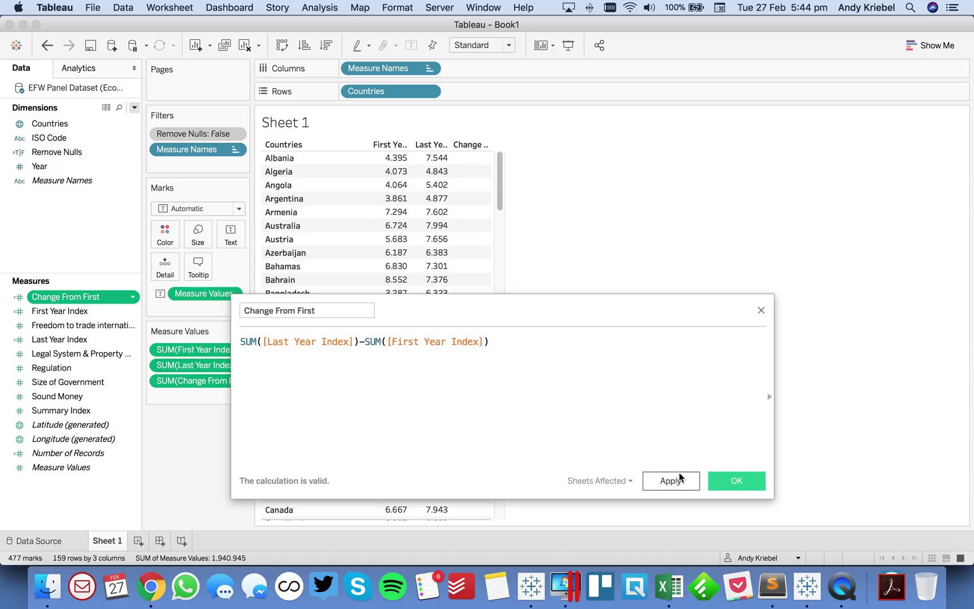
pyautogui.click(736, 480)
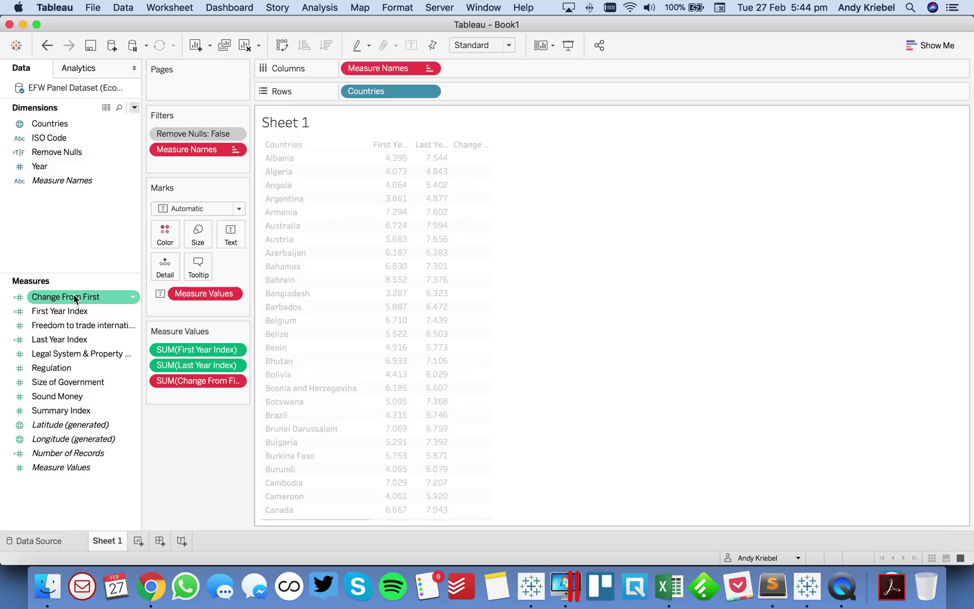
# Step: Drop the updated Change From First onto the Measure Values card again
pyautogui.moveTo(75, 299); pyautogui.dragTo(199, 382)
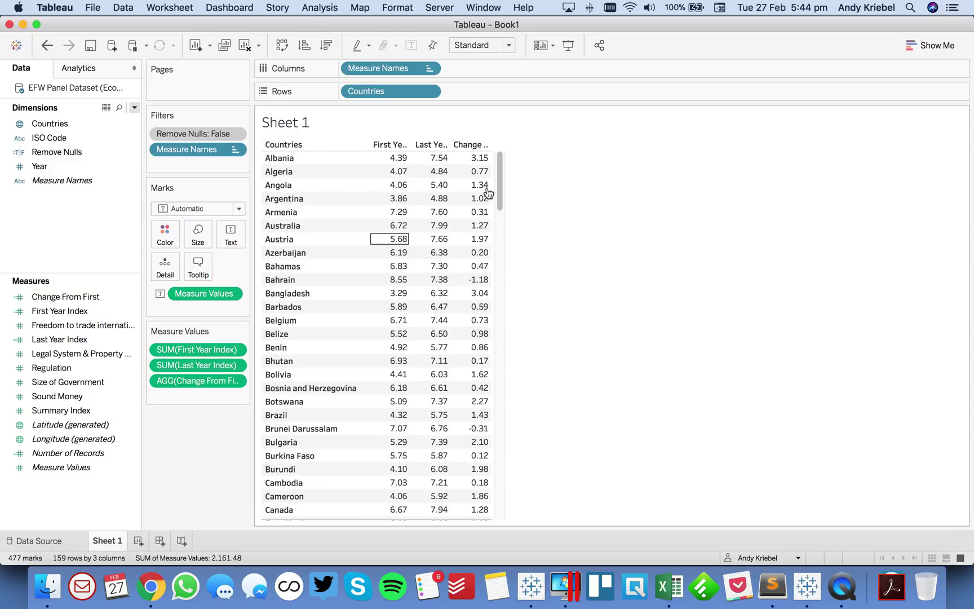
pyautogui.moveTo(479, 159)
pyautogui.moveTo(441, 167)
# Step: Remove the First Year Index and Last Year Index pills from the table
pyautogui.moveTo(214, 350); pyautogui.dragTo(209, 466)
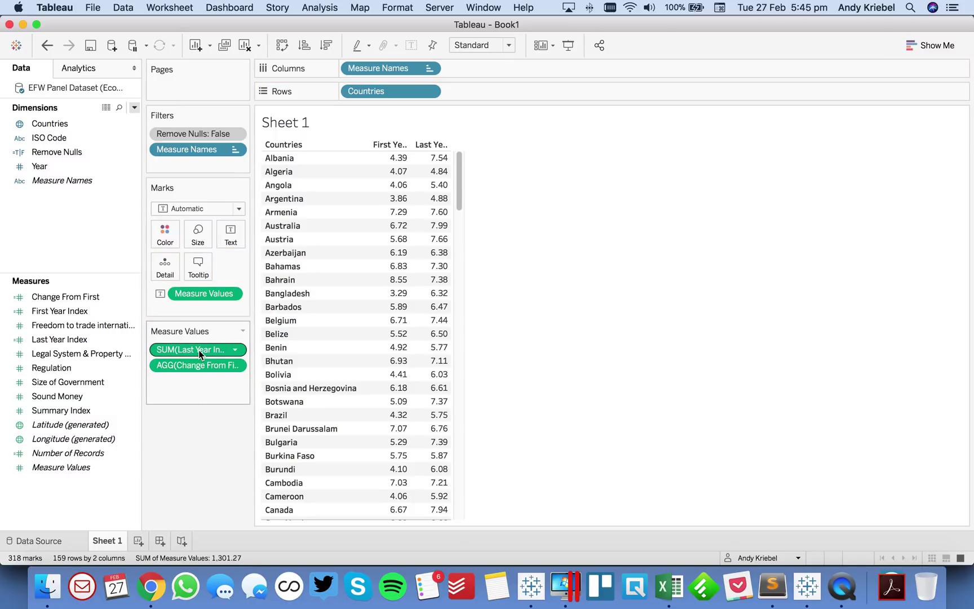
pyautogui.moveTo(199, 350); pyautogui.dragTo(193, 394)
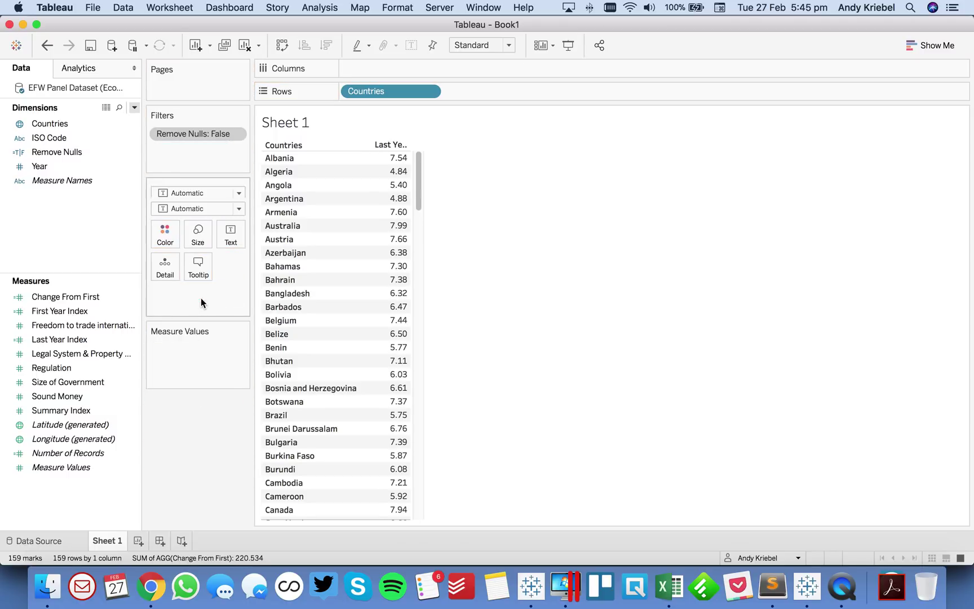
pyautogui.moveTo(452, 92); pyautogui.dragTo(452, 91)
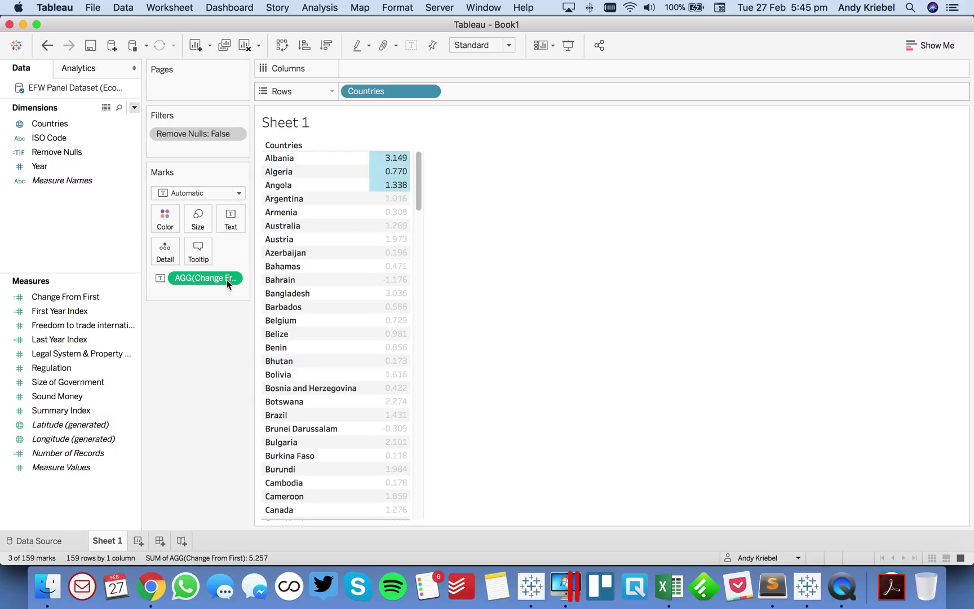
pyautogui.press('Escape')
# Step: Plot Change From First as country bars, sorted largest first and coloured by the change
pyautogui.moveTo(195, 282); pyautogui.dragTo(393, 64)
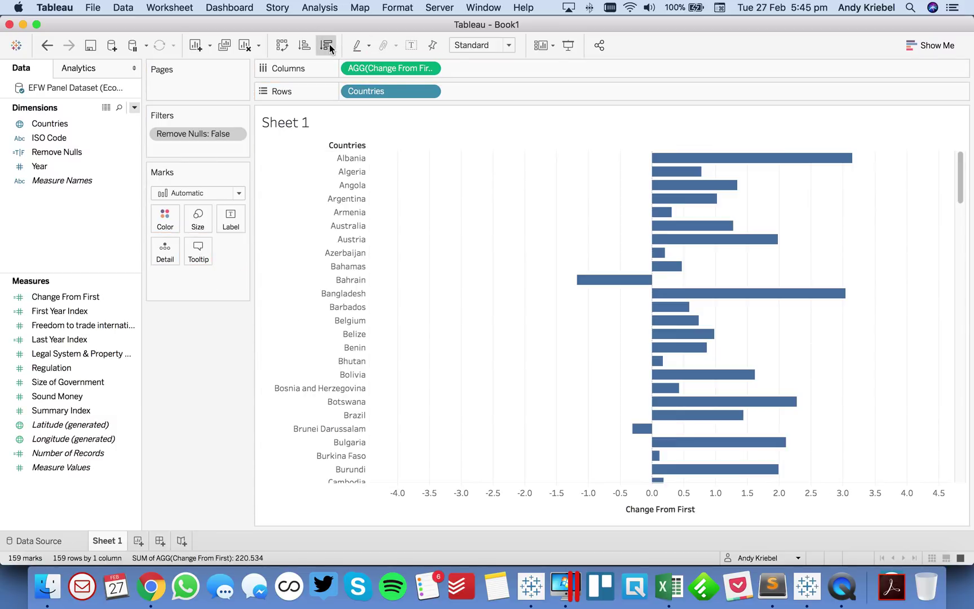
pyautogui.click(328, 44)
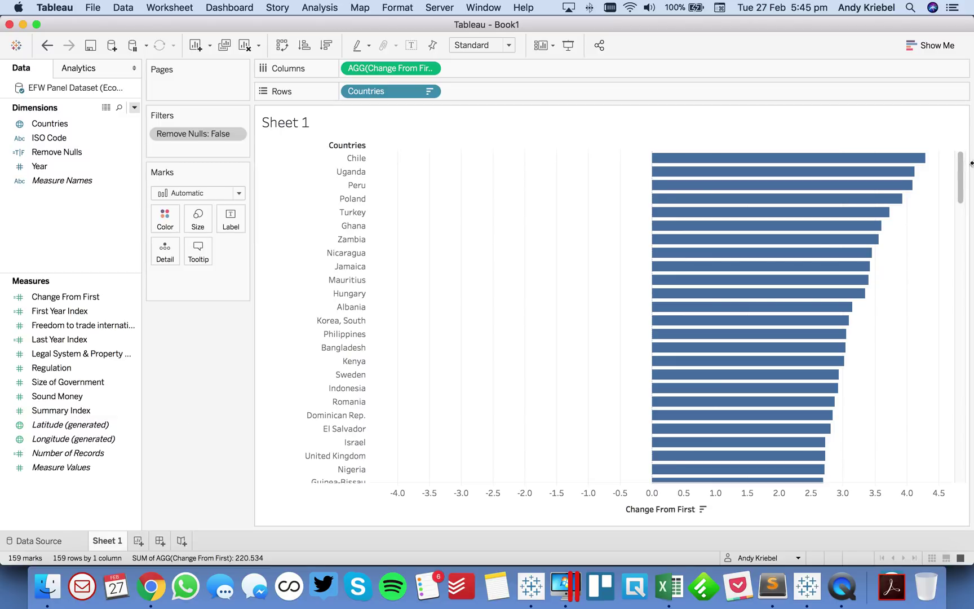
pyautogui.moveTo(964, 183); pyautogui.dragTo(930, 505)
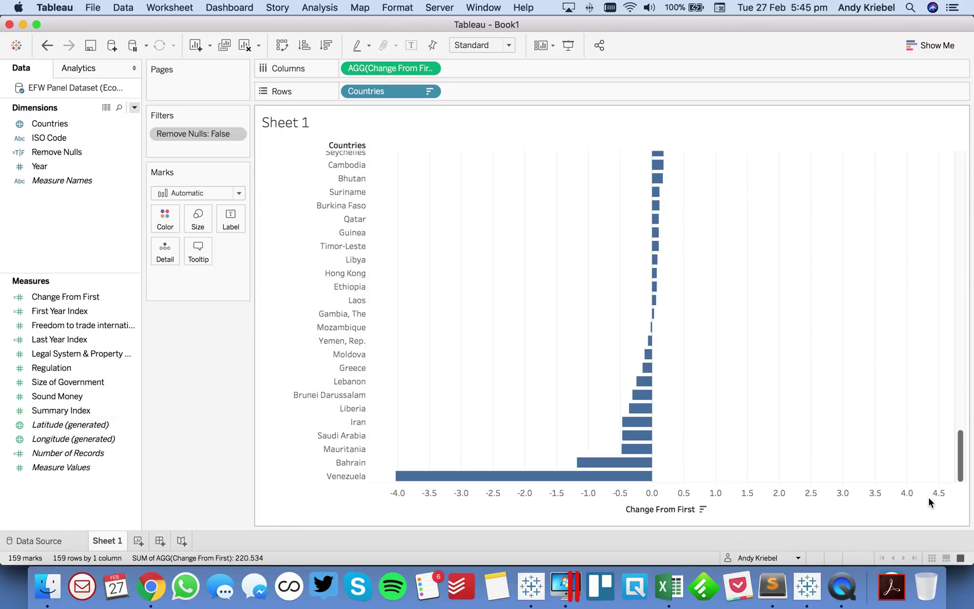
pyautogui.moveTo(961, 438); pyautogui.dragTo(956, 165)
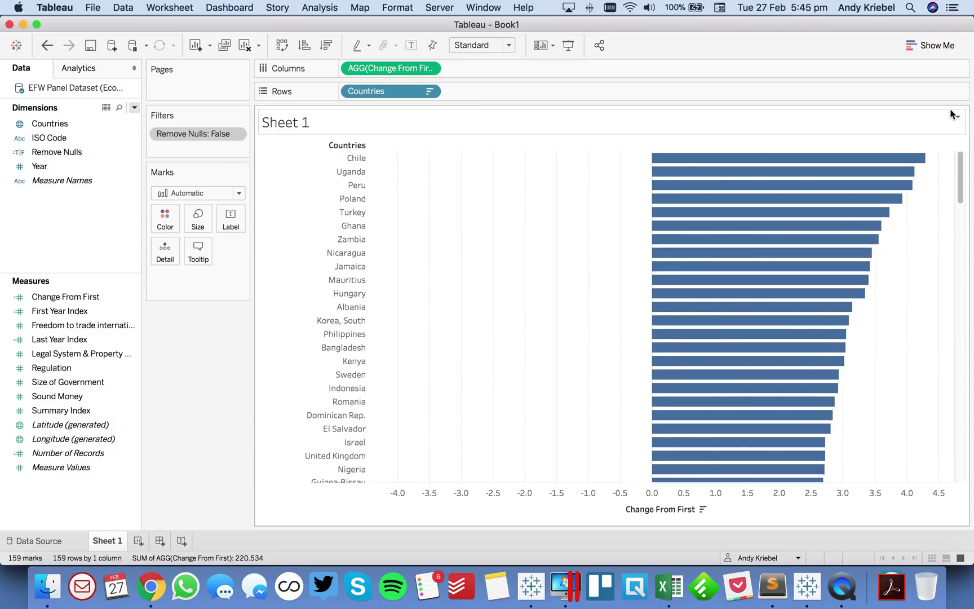
pyautogui.moveTo(378, 67); pyautogui.dragTo(164, 221)
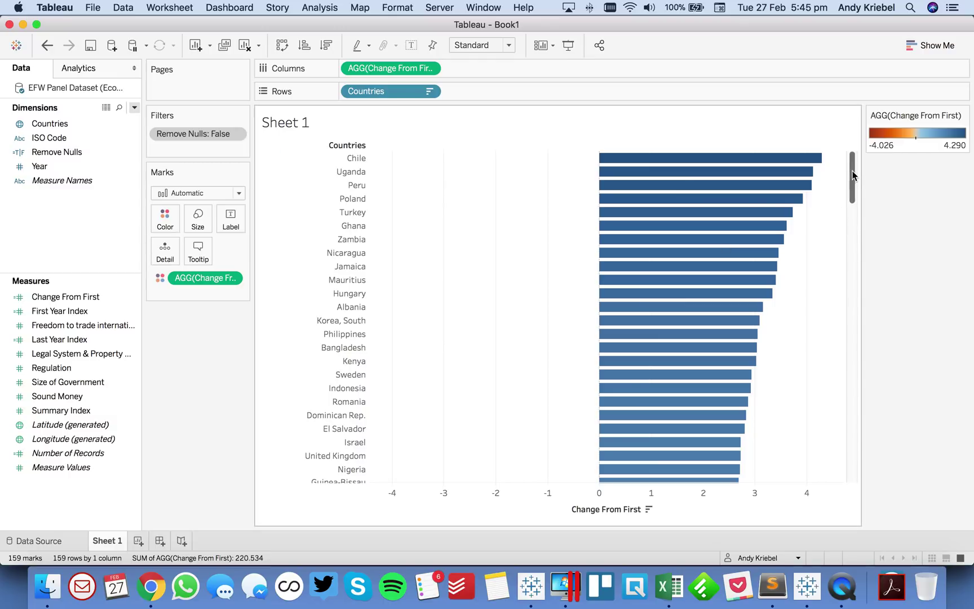
pyautogui.moveTo(853, 175); pyautogui.dragTo(830, 516)
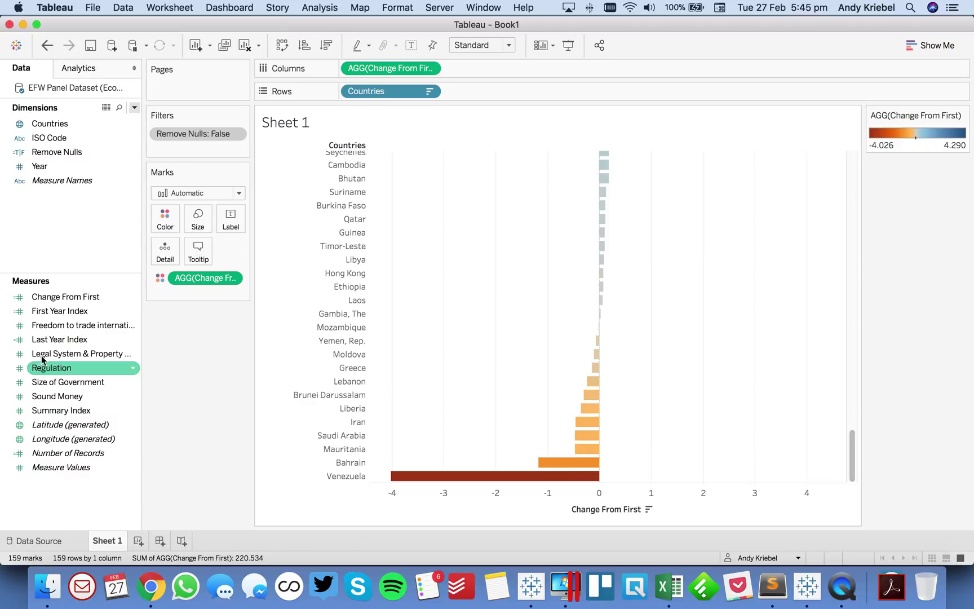
# Step: Set Change From First's default number format to custom +#,##0.00;-#,##0.00
pyautogui.rightClick(45, 299)
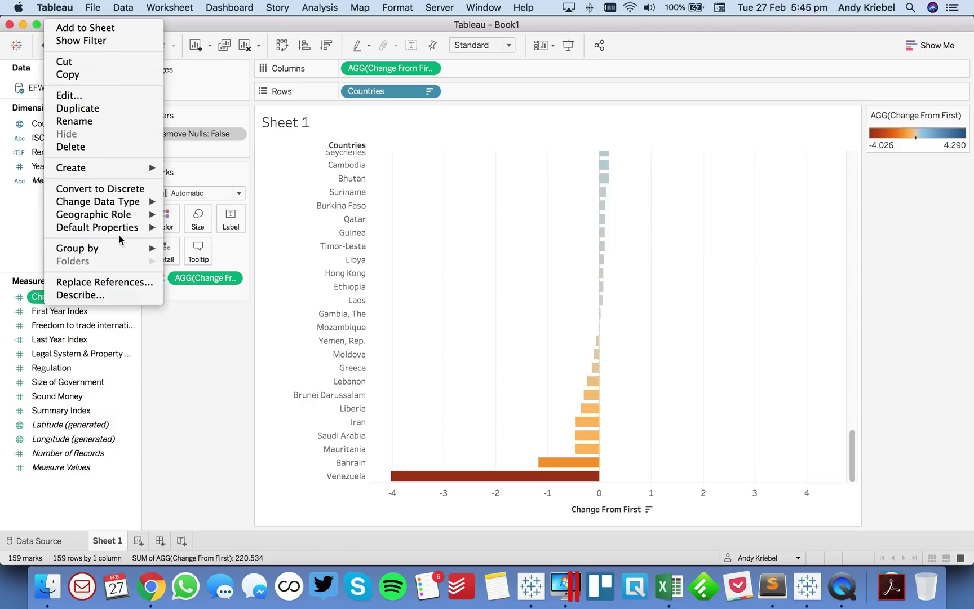
pyautogui.moveTo(130, 227)
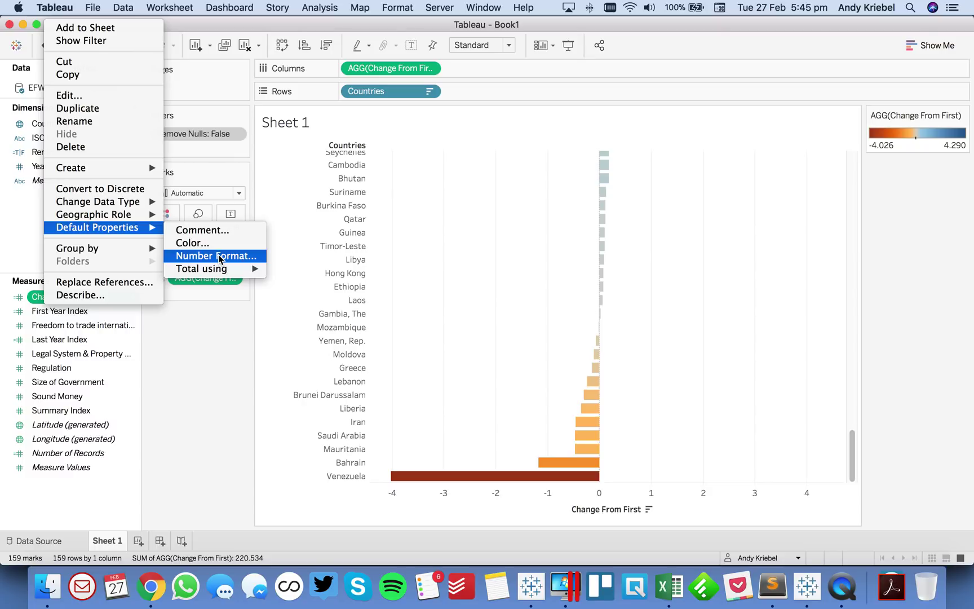
pyautogui.click(220, 256)
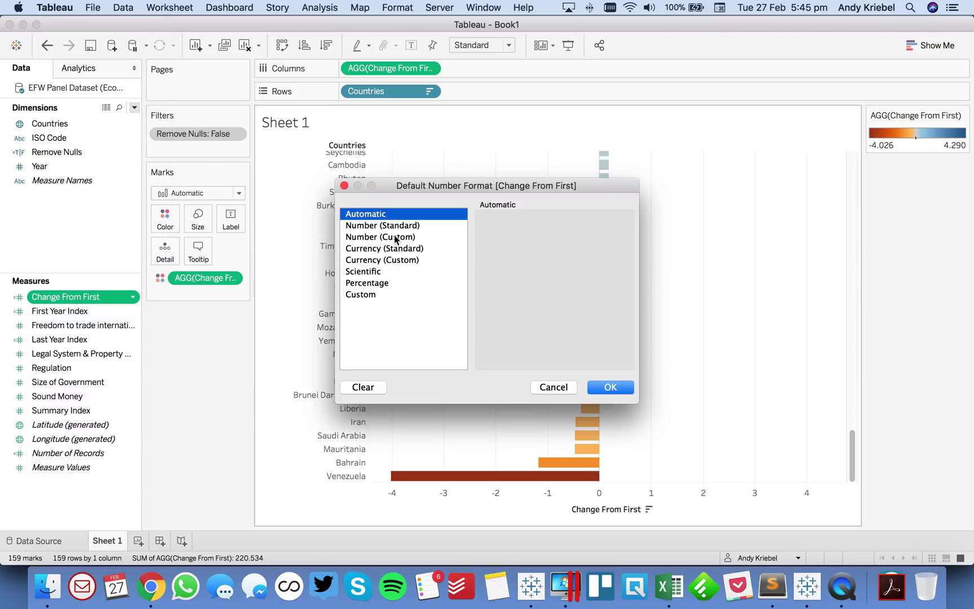
pyautogui.click(397, 238)
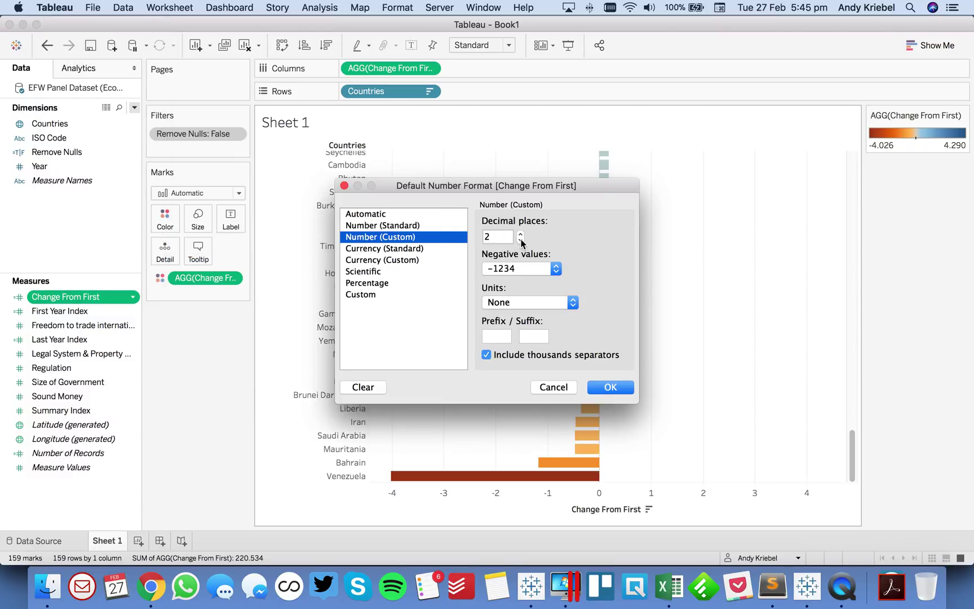
pyautogui.click(393, 295)
pyautogui.click(485, 236)
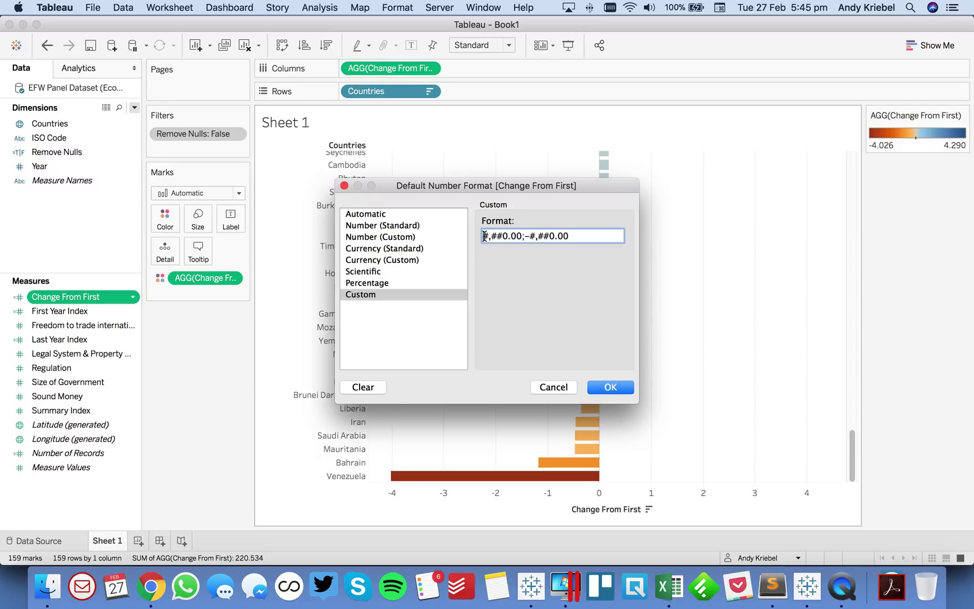
pyautogui.write('+')
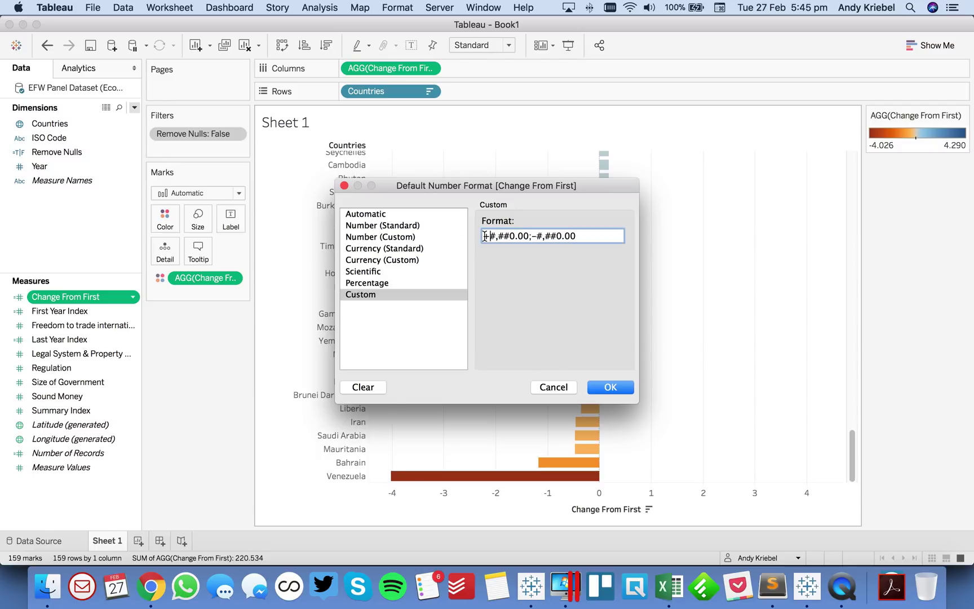
pyautogui.click(606, 386)
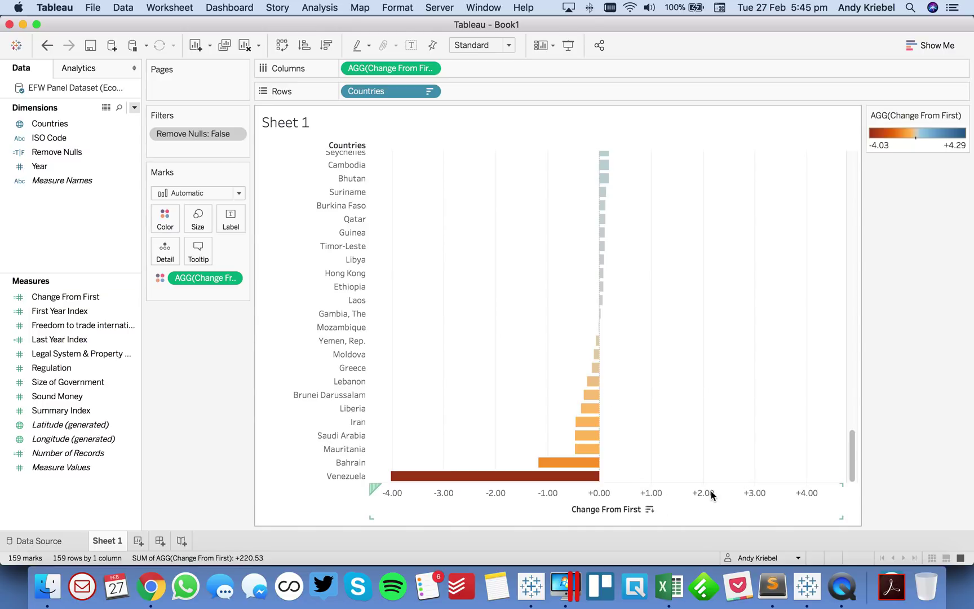
pyautogui.moveTo(496, 480)
pyautogui.moveTo(854, 453); pyautogui.dragTo(784, 149)
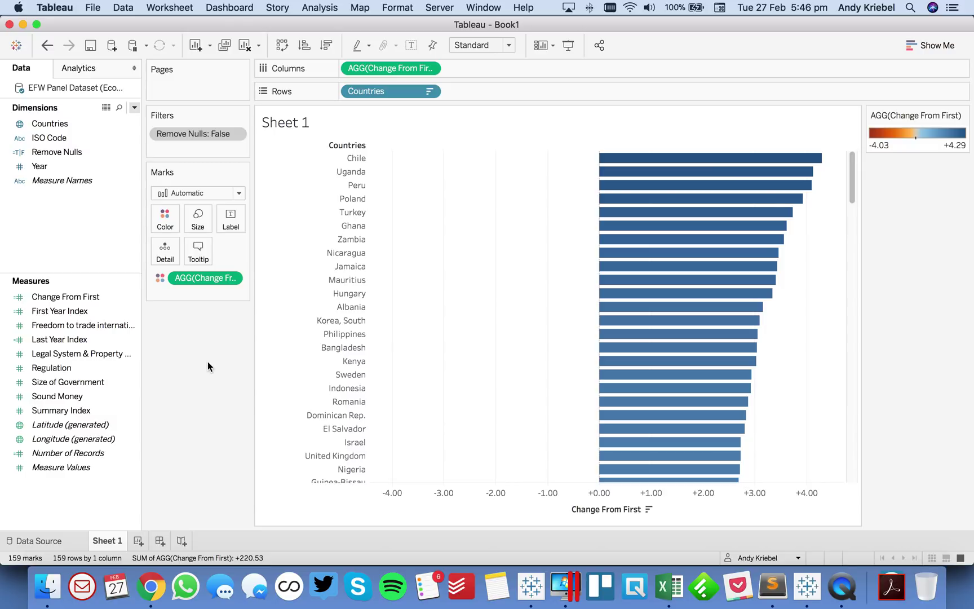
# Step: Create a new calculated field named 'Top or Bottom 10'
pyautogui.rightClick(96, 239)
pyautogui.click(126, 246)
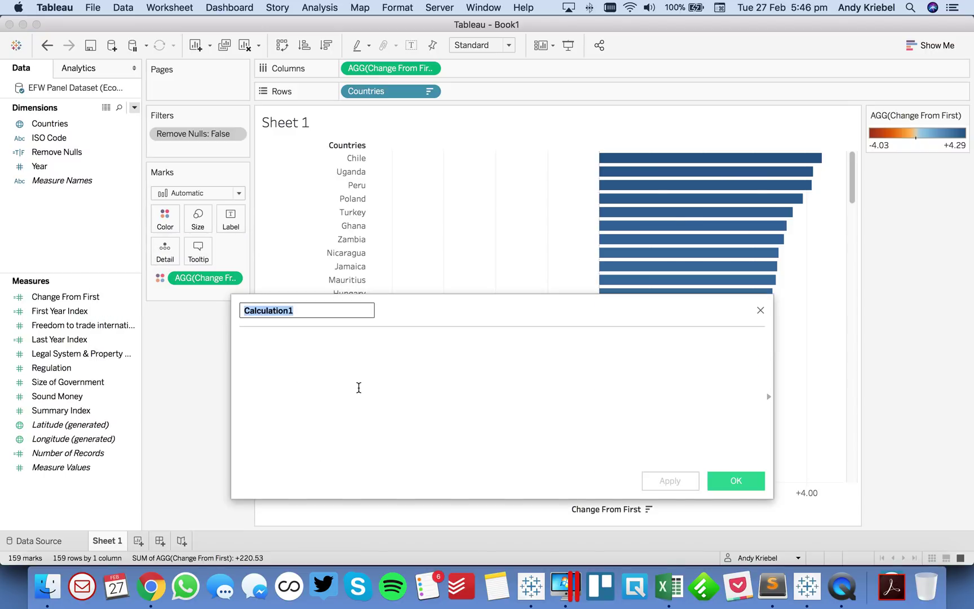
pyautogui.write('Top or Bottom 10')
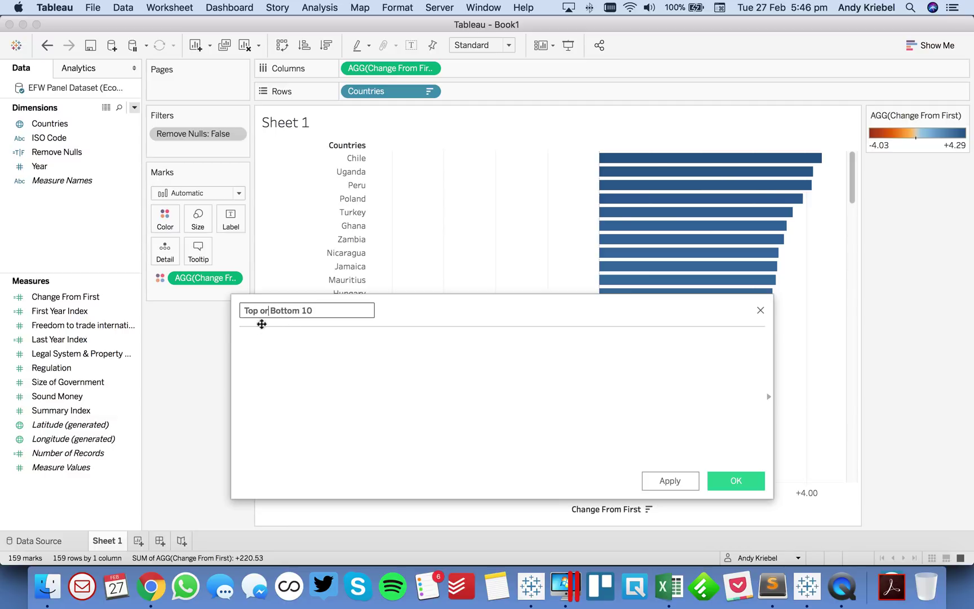
# Step: Enter the formula LAST()<10 OR FIRST()<10 and save the calculation
pyautogui.click(275, 370)
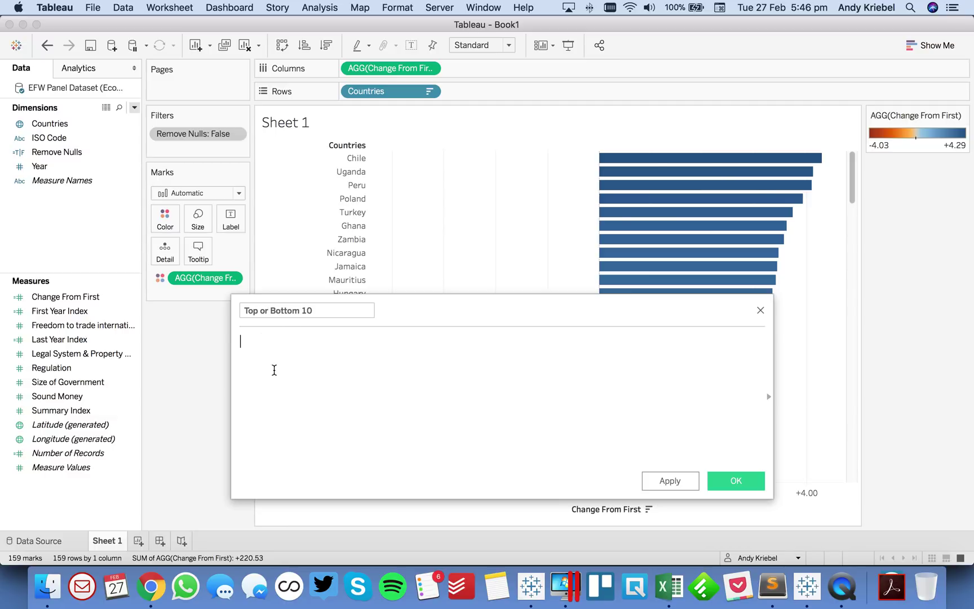
pyautogui.write('IF')
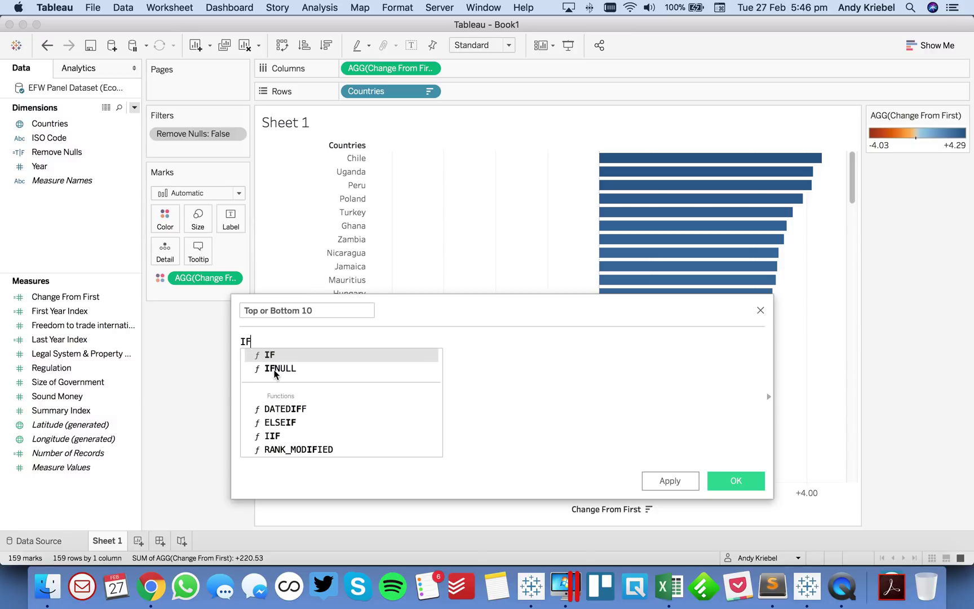
pyautogui.press('BackSpace')
pyautogui.press('BackSpace')
pyautogui.write('LE')
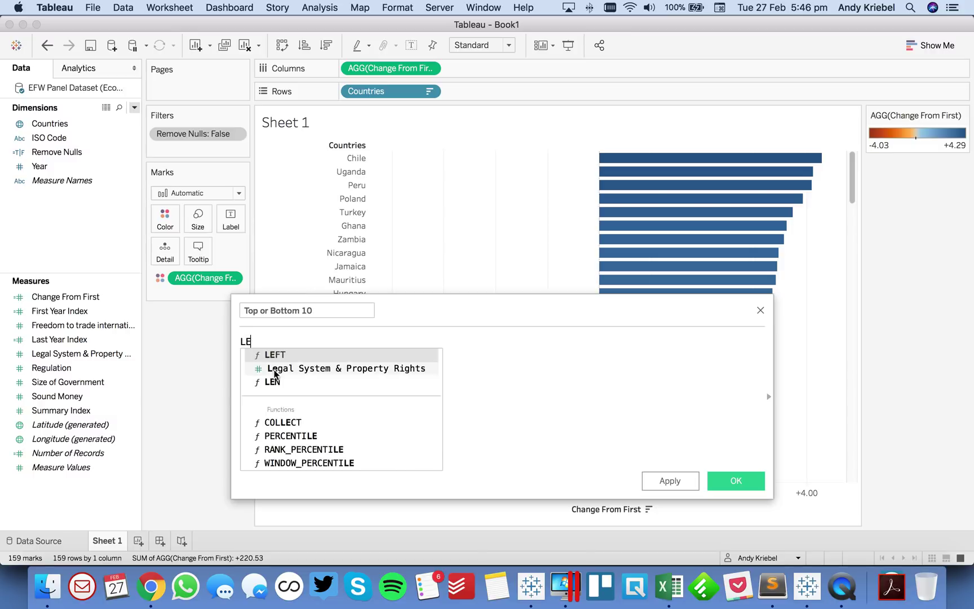
pyautogui.press('BackSpace')
pyautogui.write('AS')
pyautogui.press('Return')
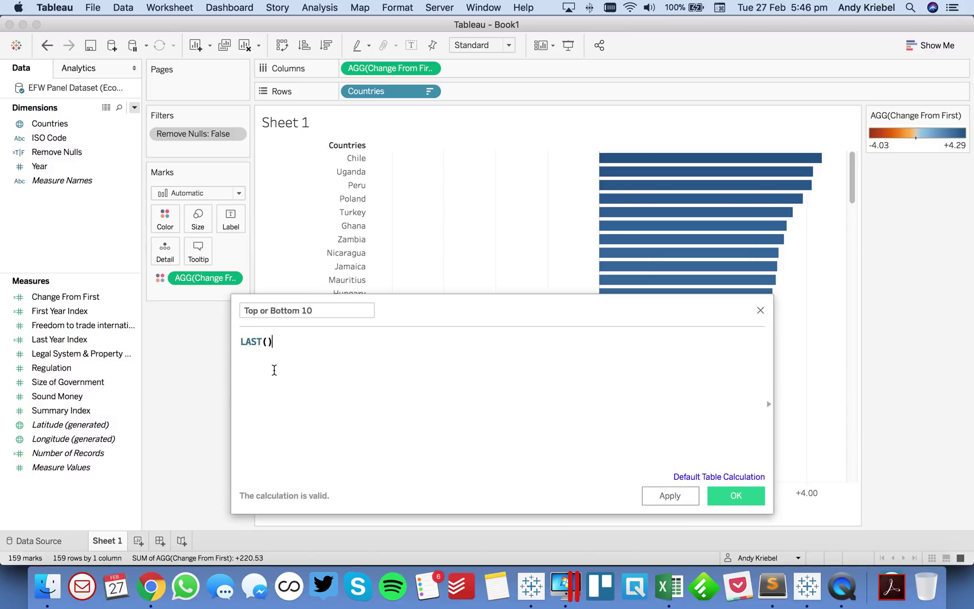
pyautogui.write('<10 OR First')
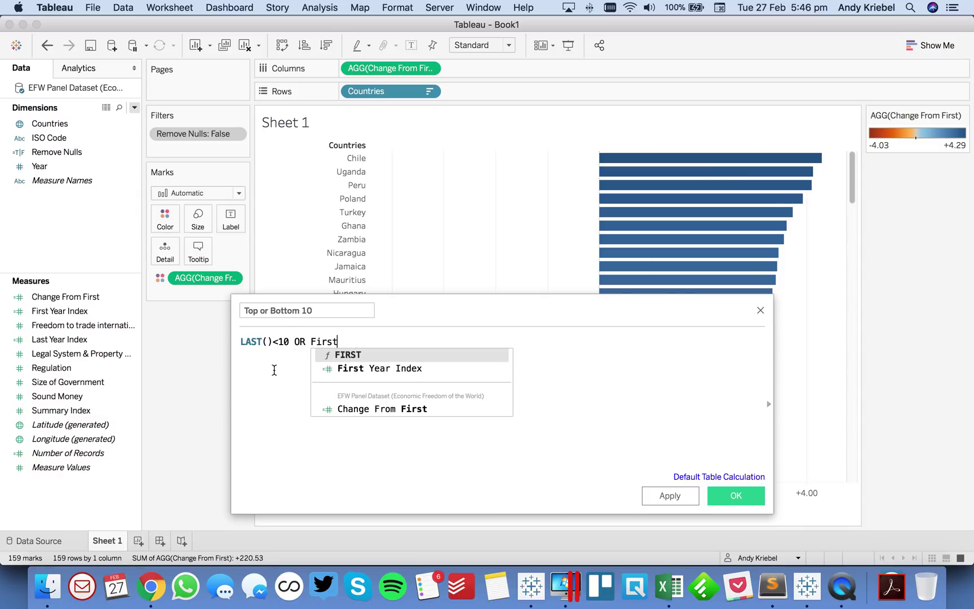
pyautogui.press('Return')
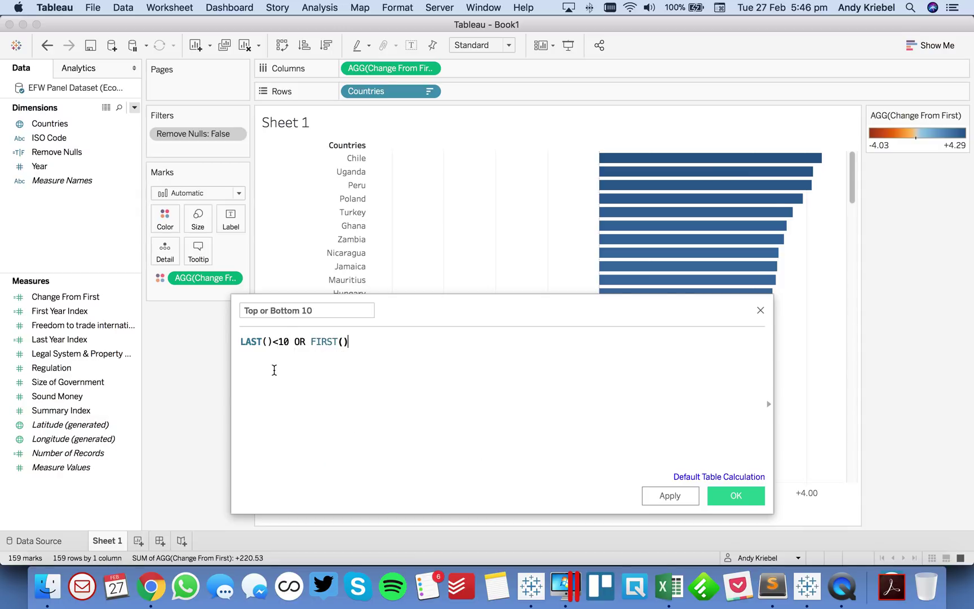
pyautogui.write('<10')
pyautogui.click(735, 496)
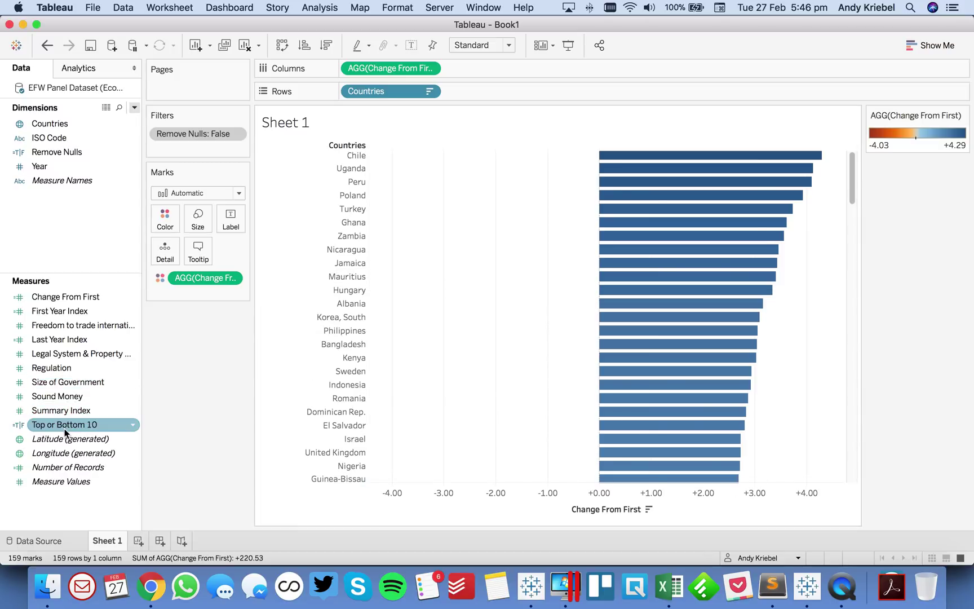
# Step: Add Top or Bottom 10 to Rows, computed along Specific Dimensions
pyautogui.moveTo(65, 429); pyautogui.dragTo(497, 92)
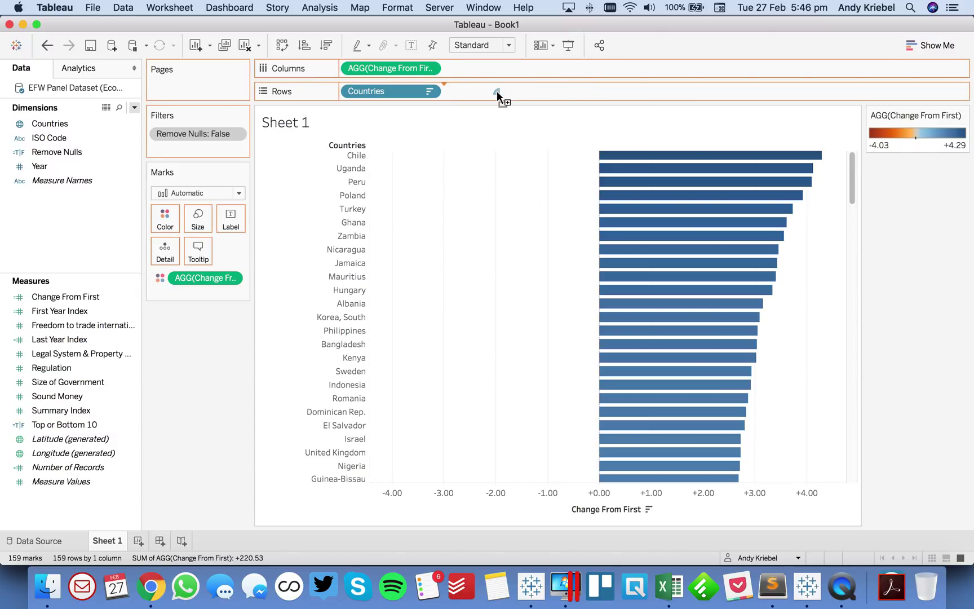
pyautogui.click(533, 92)
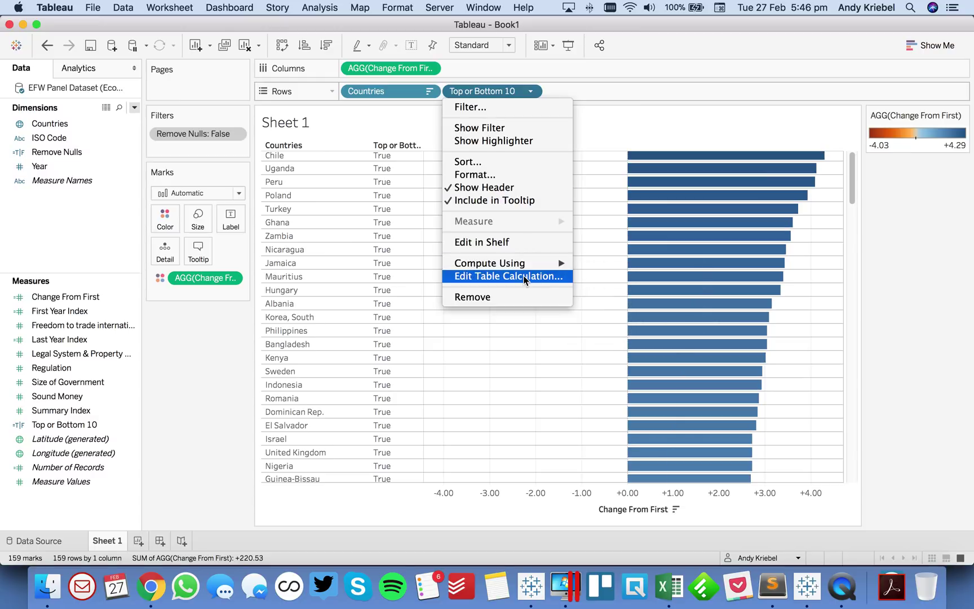
pyautogui.click(523, 276)
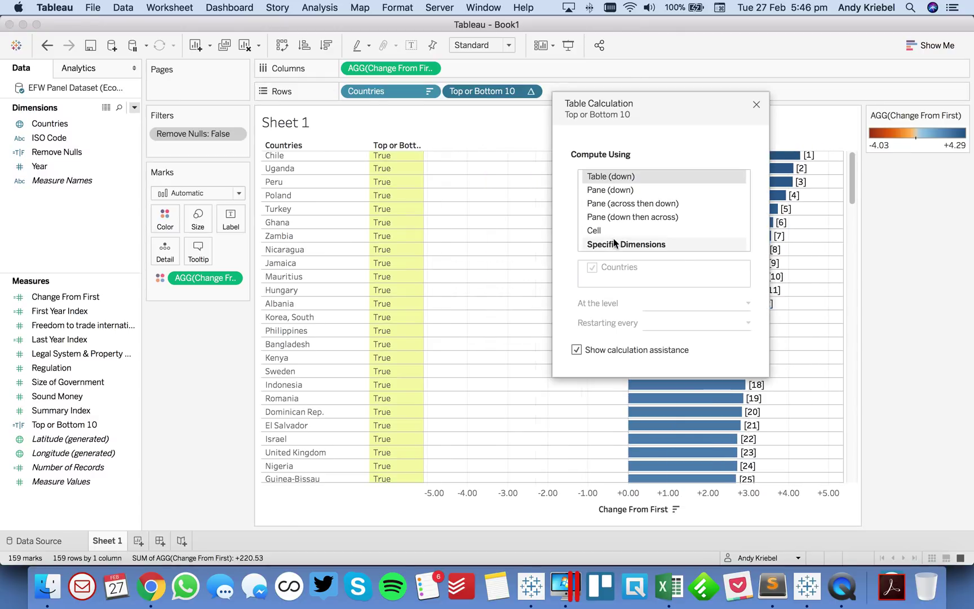
pyautogui.click(617, 245)
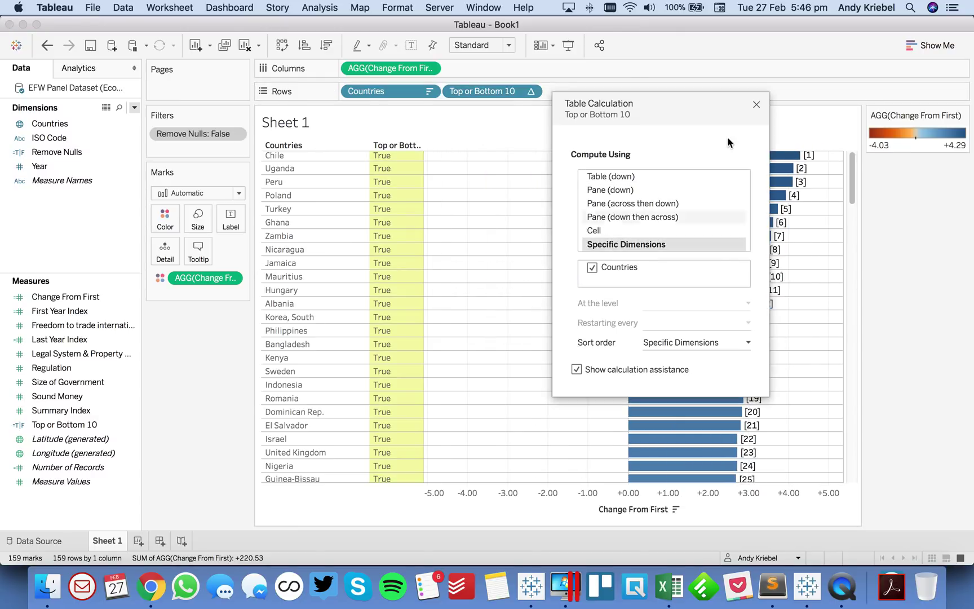
pyautogui.click(756, 104)
# Step: Move Top or Bottom 10 ahead of Countries and uncheck Countries in its table calculation
pyautogui.moveTo(449, 91); pyautogui.dragTo(345, 91)
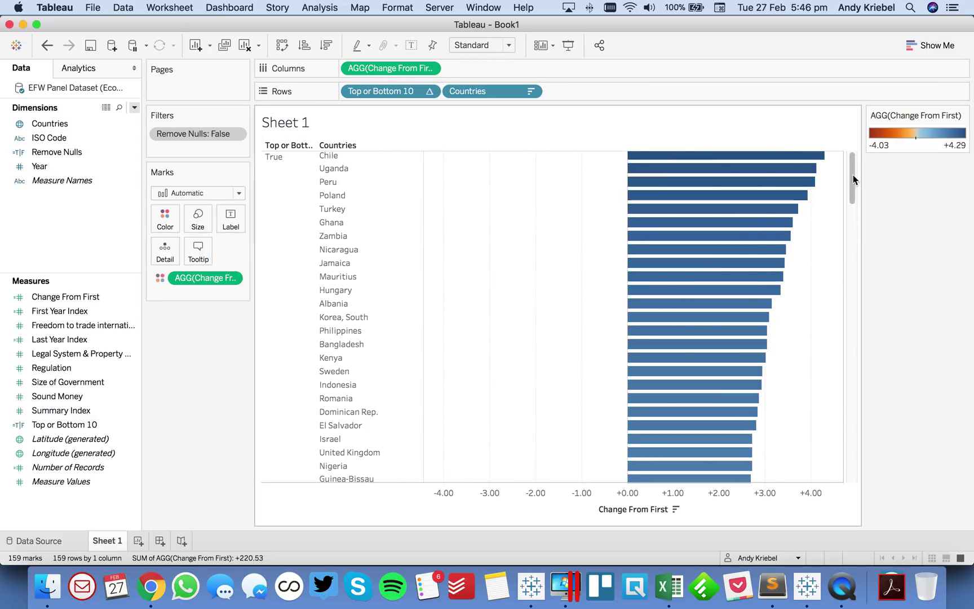
pyautogui.moveTo(850, 180); pyautogui.dragTo(849, 415)
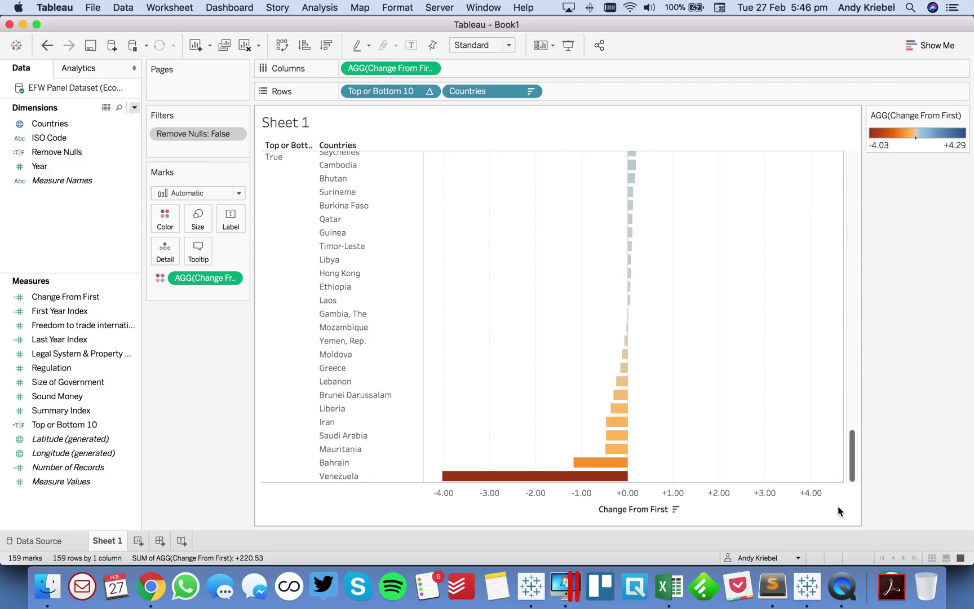
pyautogui.scroll(15, 817, 293)
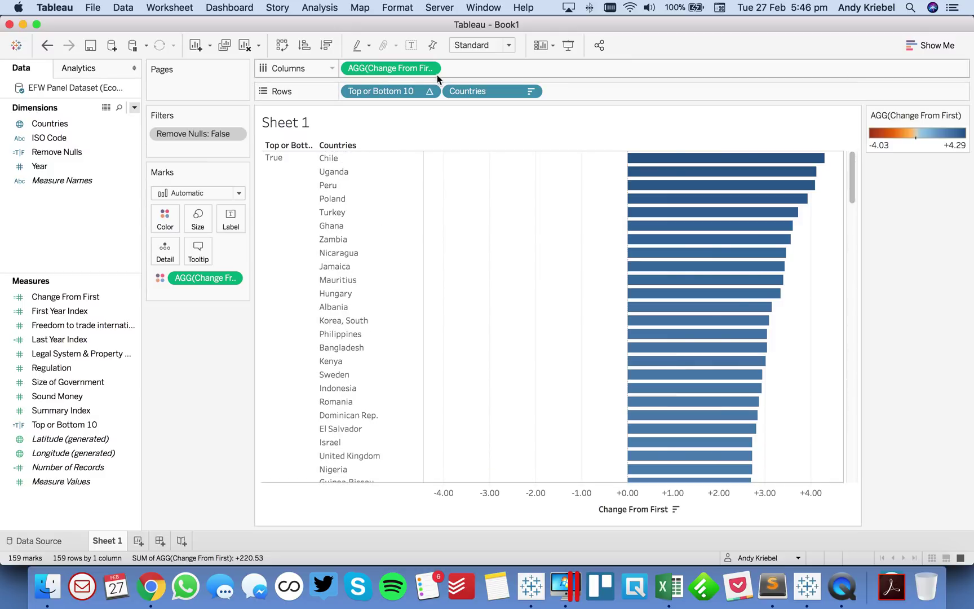
pyautogui.click(429, 92)
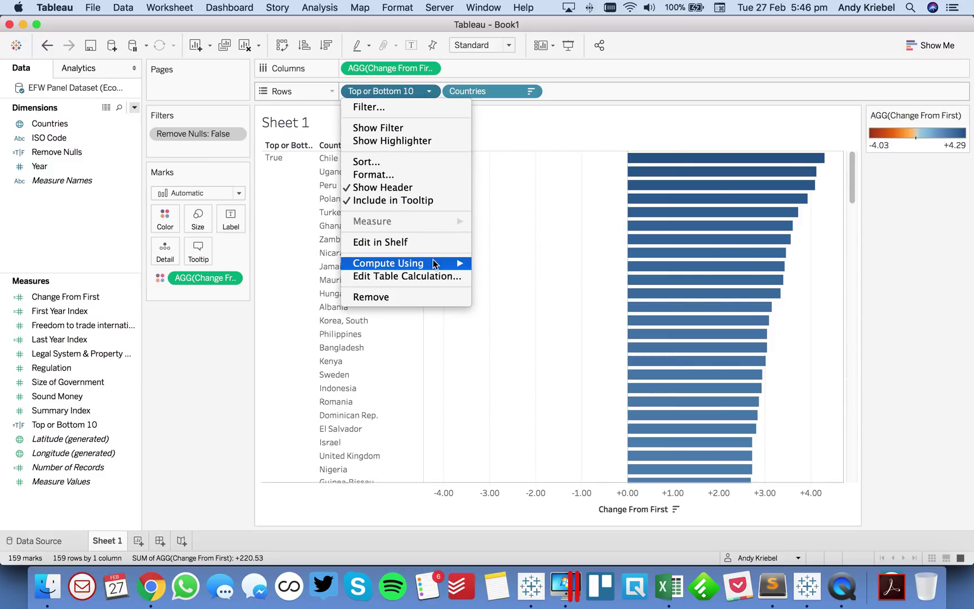
pyautogui.click(430, 276)
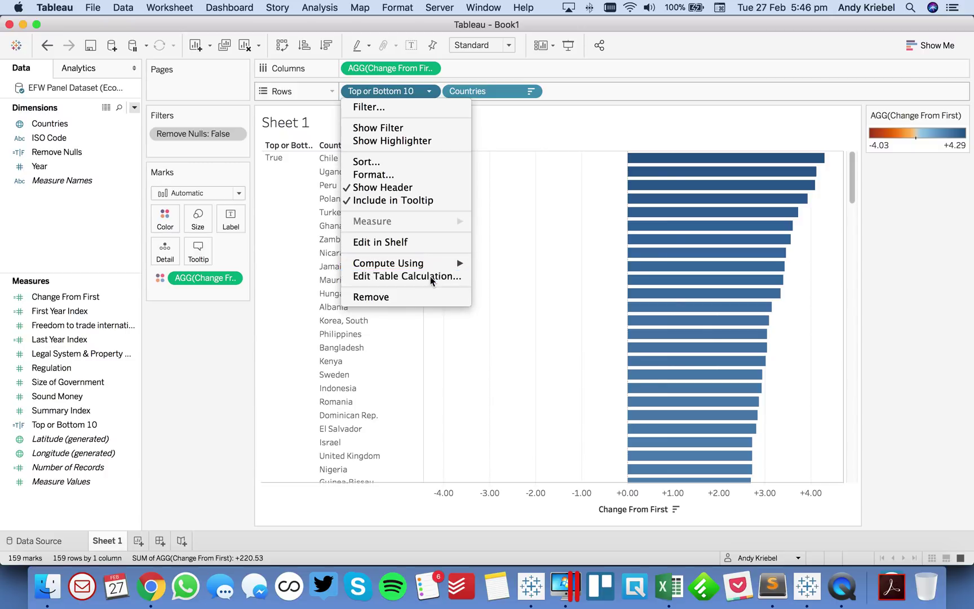
pyautogui.click(592, 269)
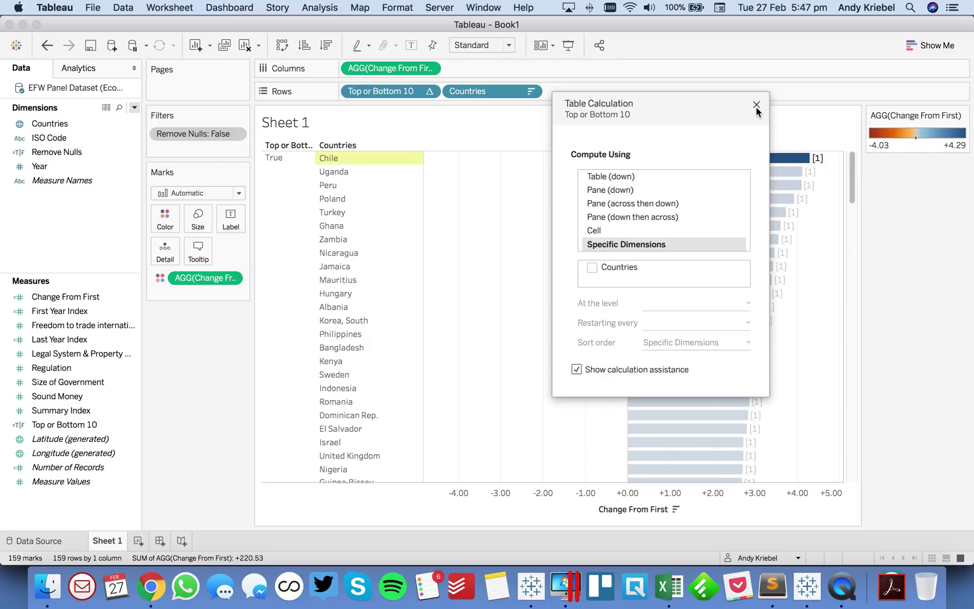
pyautogui.click(757, 106)
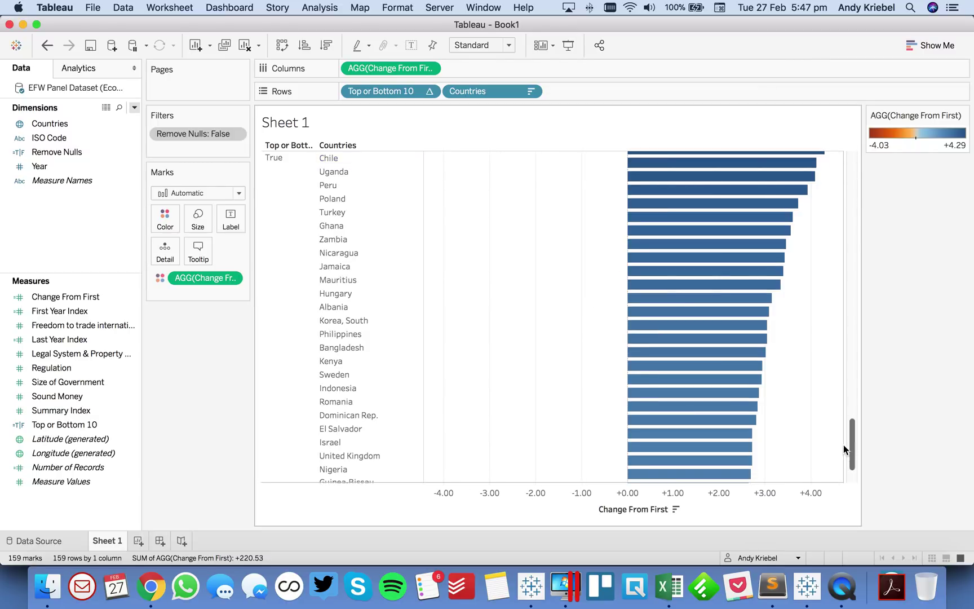
pyautogui.scroll(-10, 844, 445)
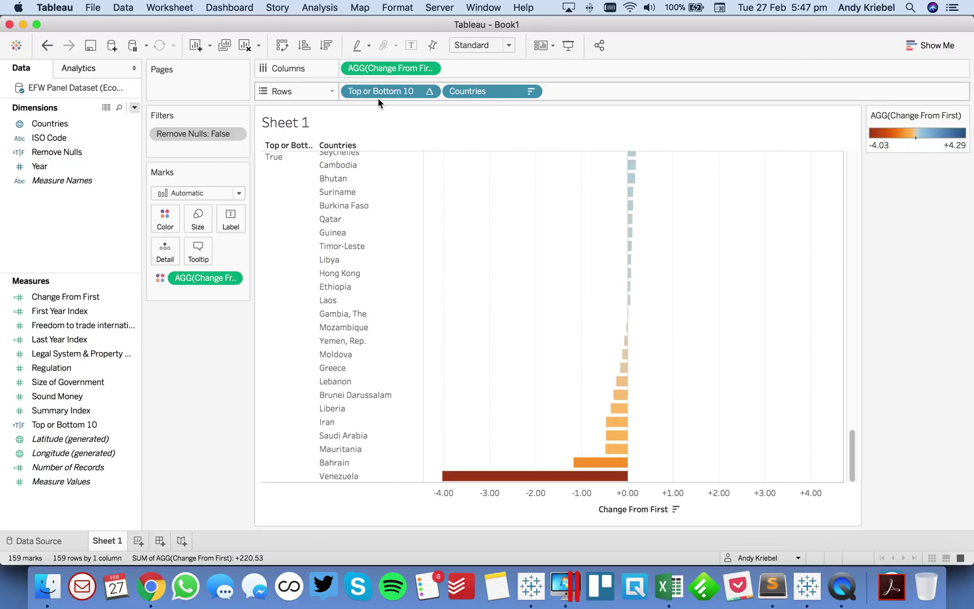
# Step: Drag the Top or Bottom 10 pill off Rows back to the Data pane
pyautogui.moveTo(376, 91); pyautogui.dragTo(121, 325)
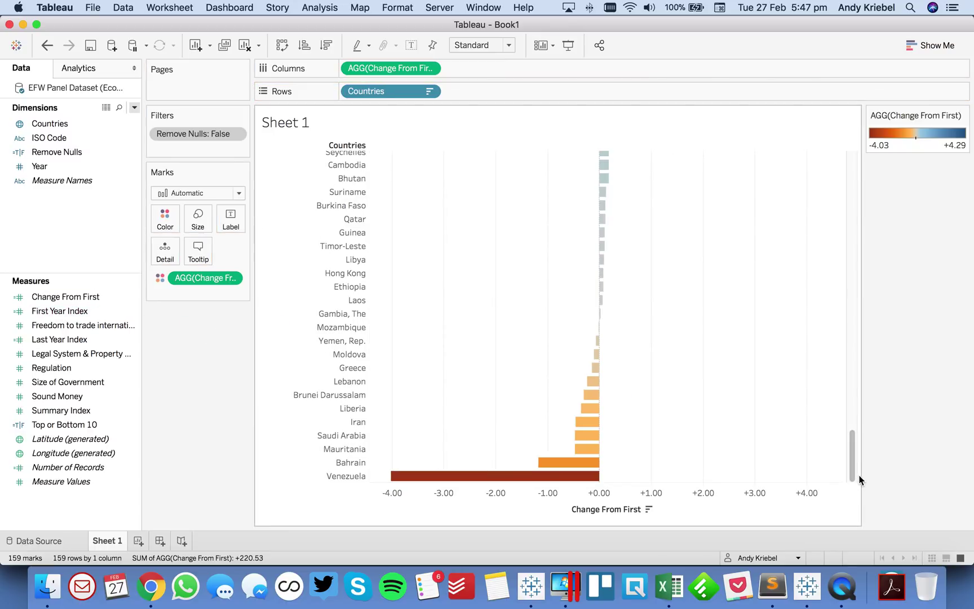
pyautogui.moveTo(850, 467); pyautogui.dragTo(851, 145)
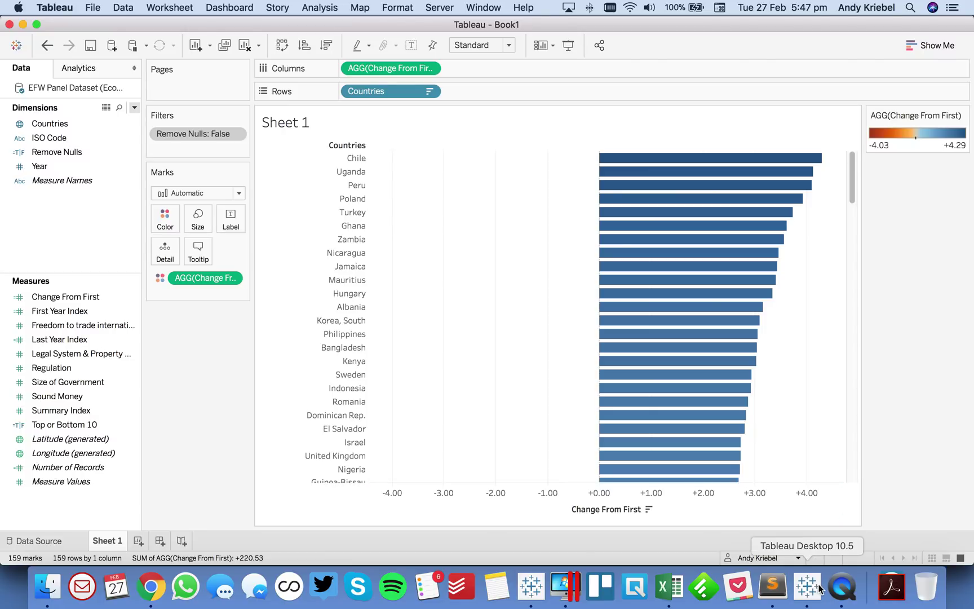
# Step: Return to Chrome and scroll through the data.world Help Discussion's step-by-step reply
pyautogui.click(150, 586)
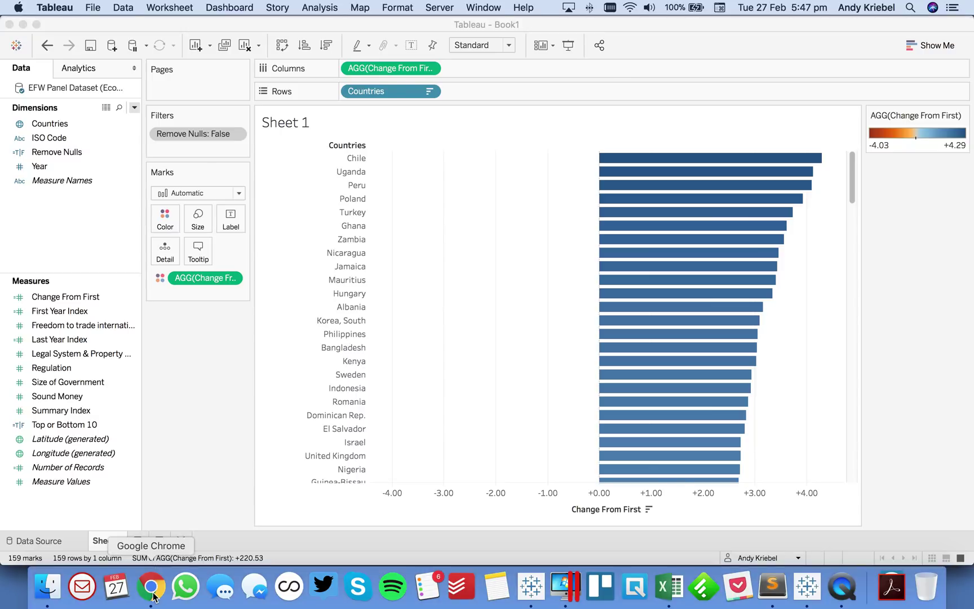
pyautogui.scroll(-8, 566, 401)
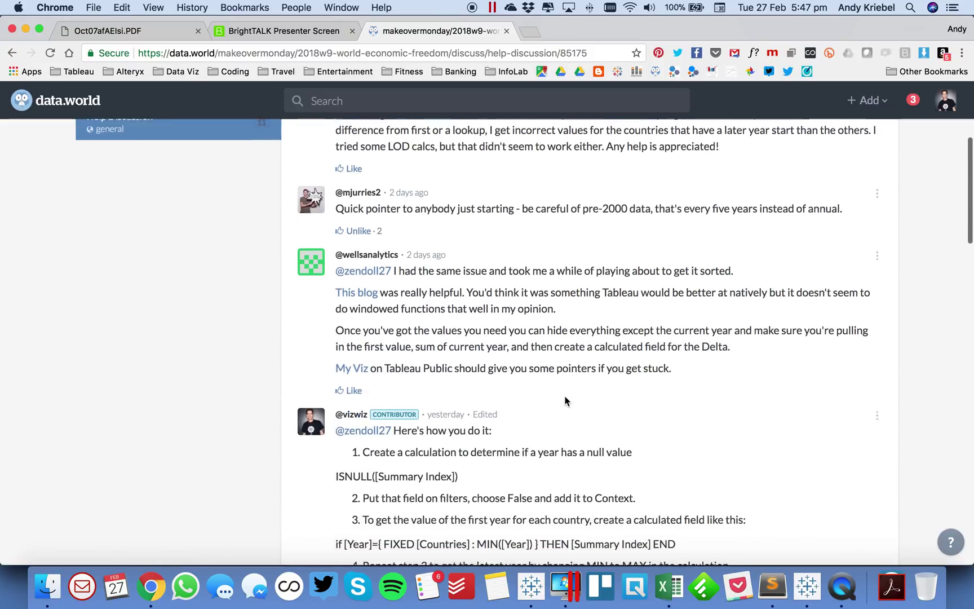
pyautogui.scroll(-3, 566, 396)
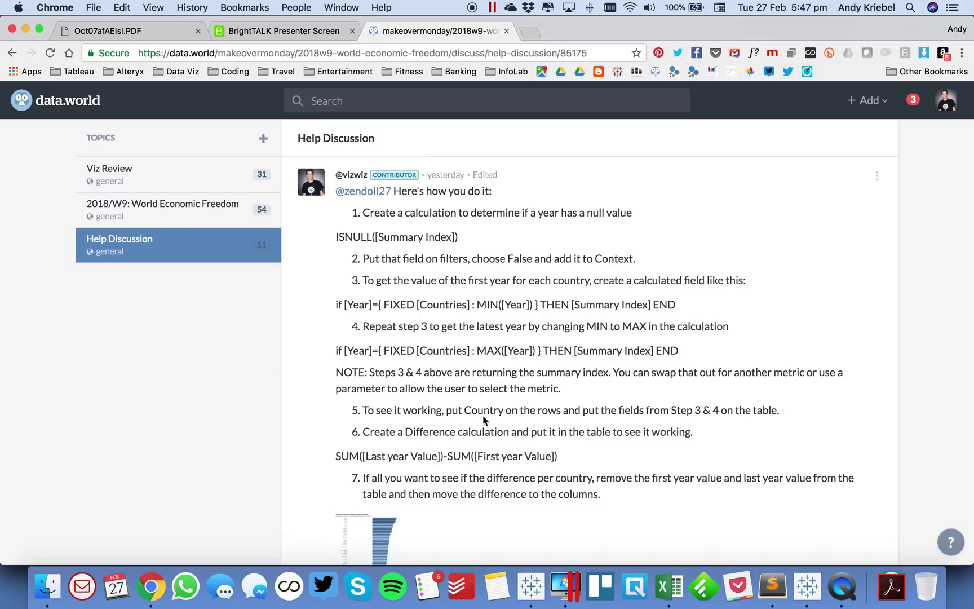
pyautogui.scroll(-7, 484, 417)
pyautogui.scroll(-4, 482, 415)
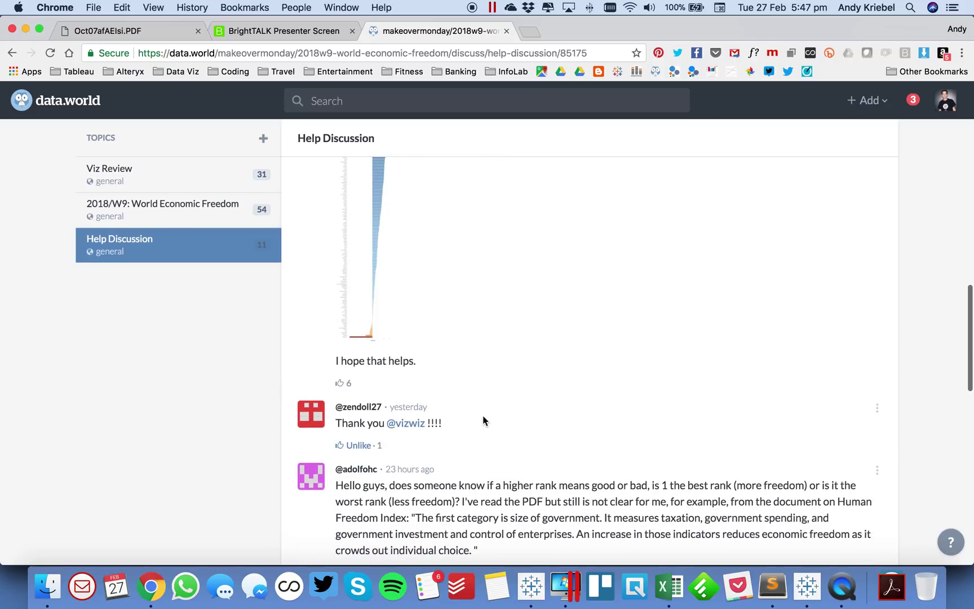